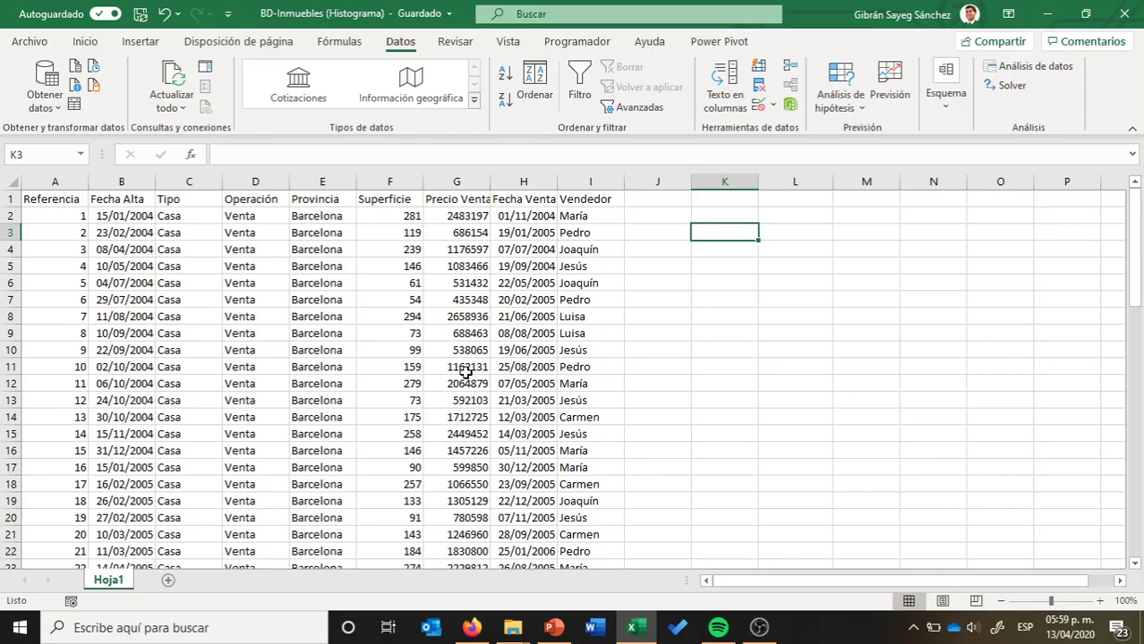
Step: Scan the price data, then label K3 'Min' and K4 'Max'
scroll(466, 370, down, 1)
scroll(465, 370, down, 2)
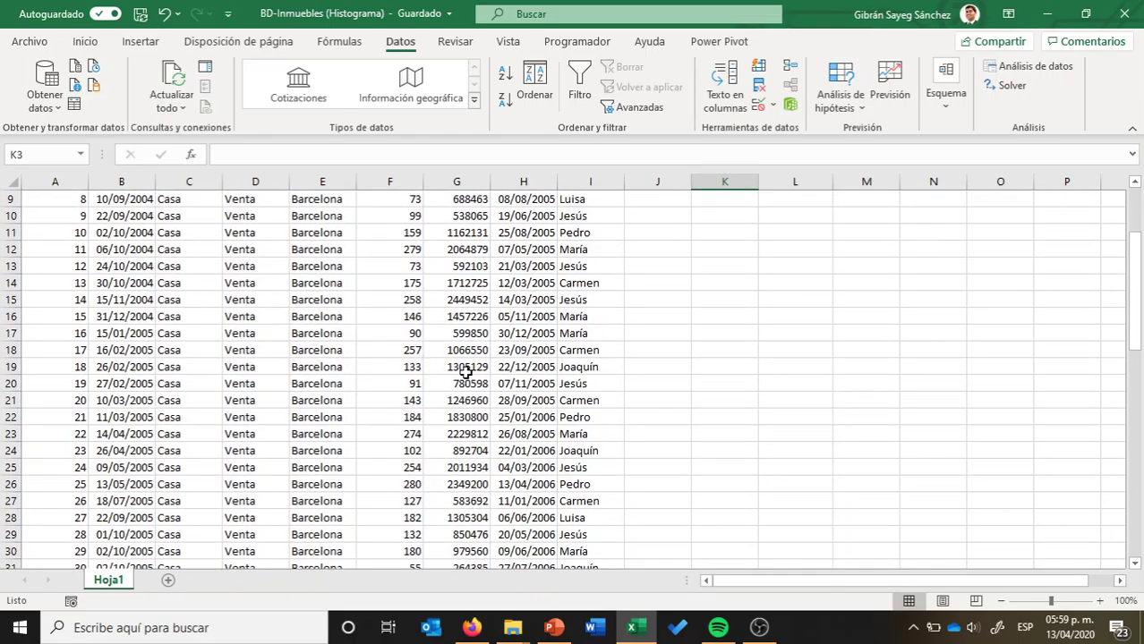
scroll(466, 371, down, 1)
scroll(465, 370, down, 2)
scroll(465, 370, down, 3)
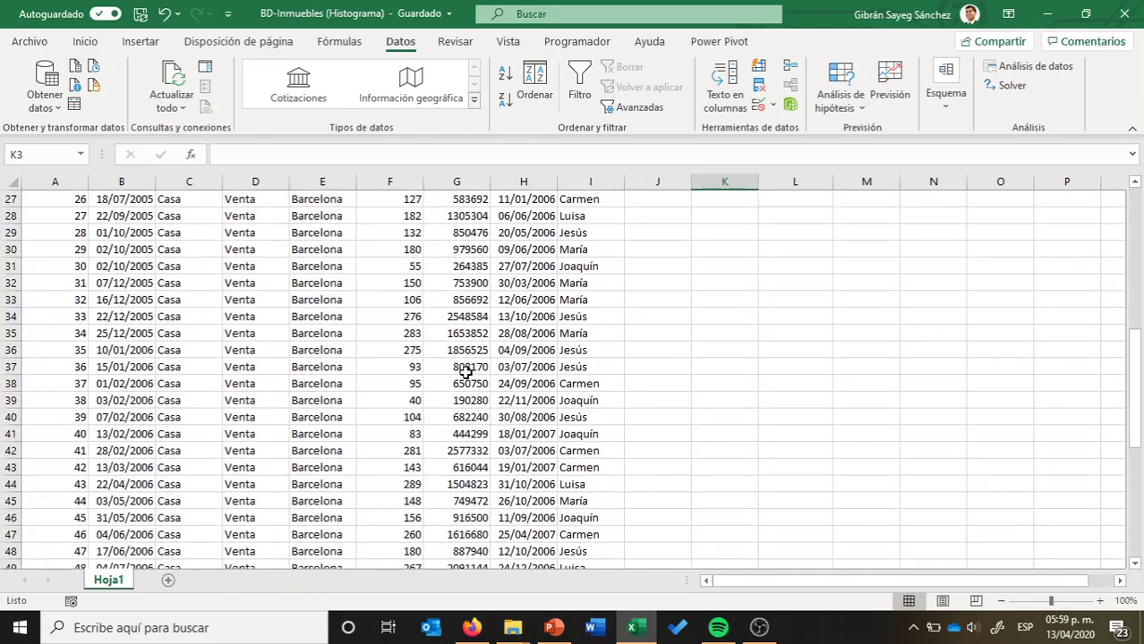
scroll(465, 370, down, 4)
scroll(465, 370, down, 2)
scroll(466, 371, down, 2)
scroll(465, 370, up, 4)
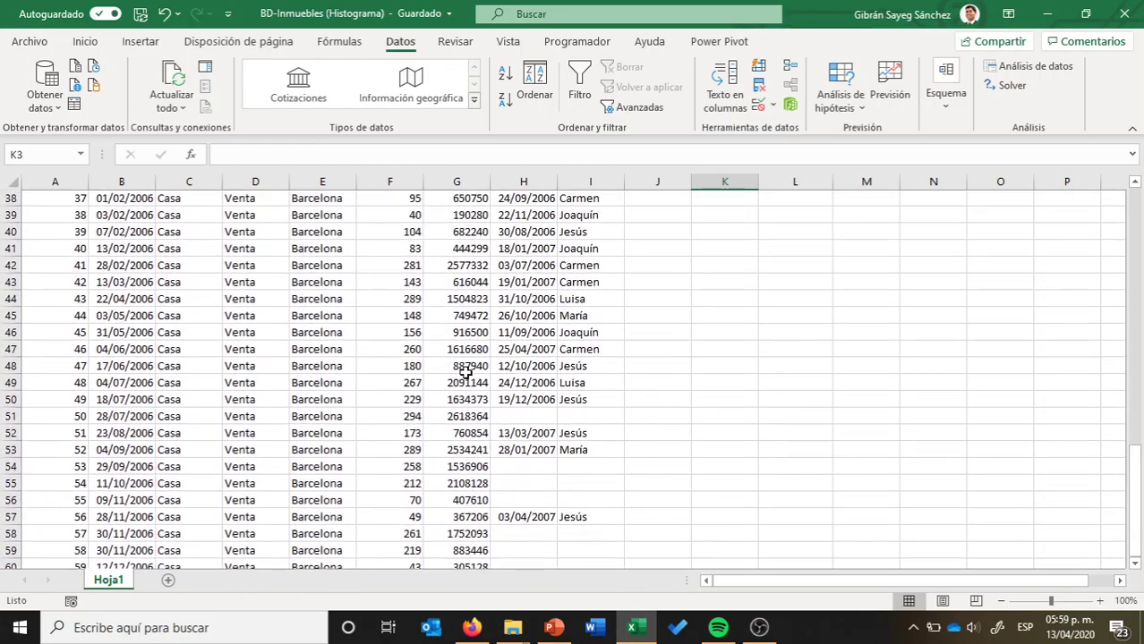
scroll(465, 370, up, 5)
scroll(466, 374, up, 4)
scroll(465, 373, up, 1)
scroll(466, 373, up, 1)
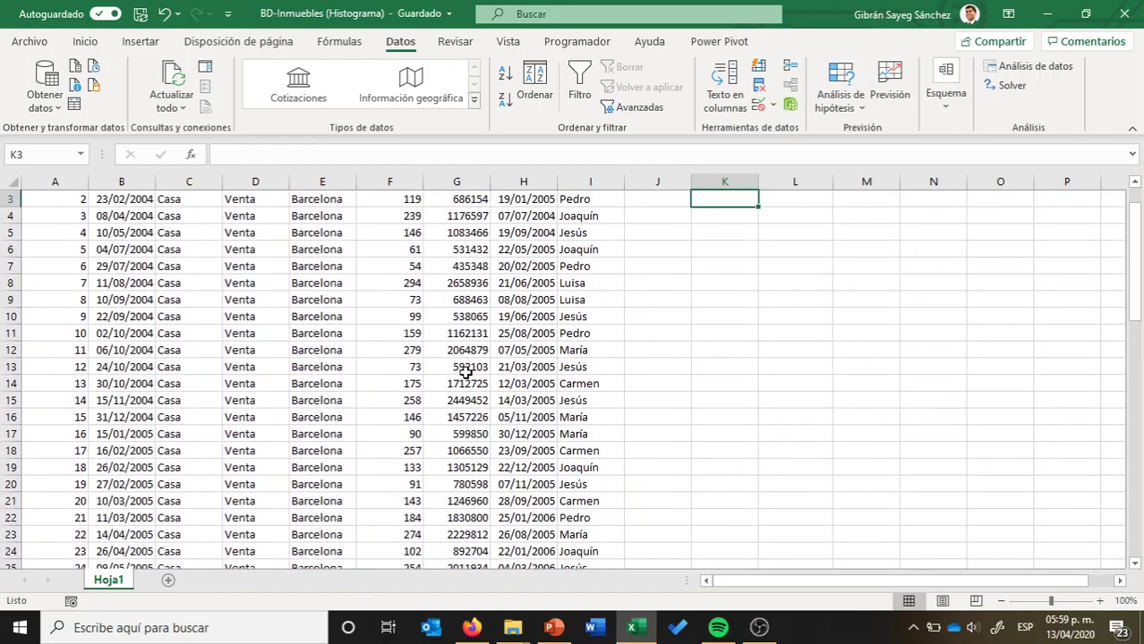
scroll(465, 374, up, 1)
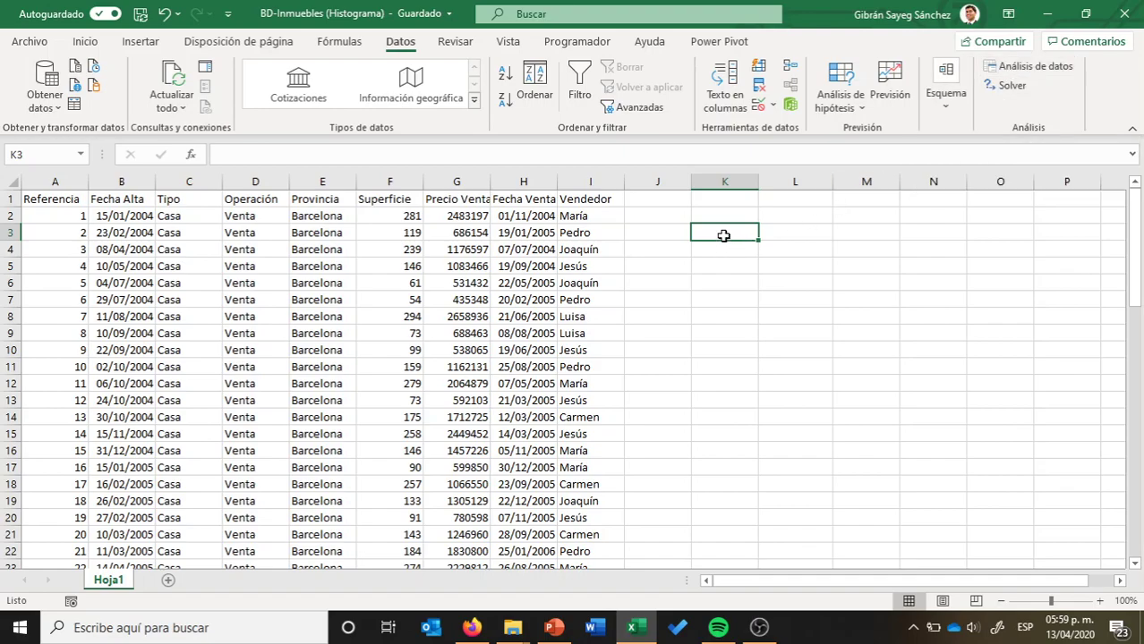
text(Min)
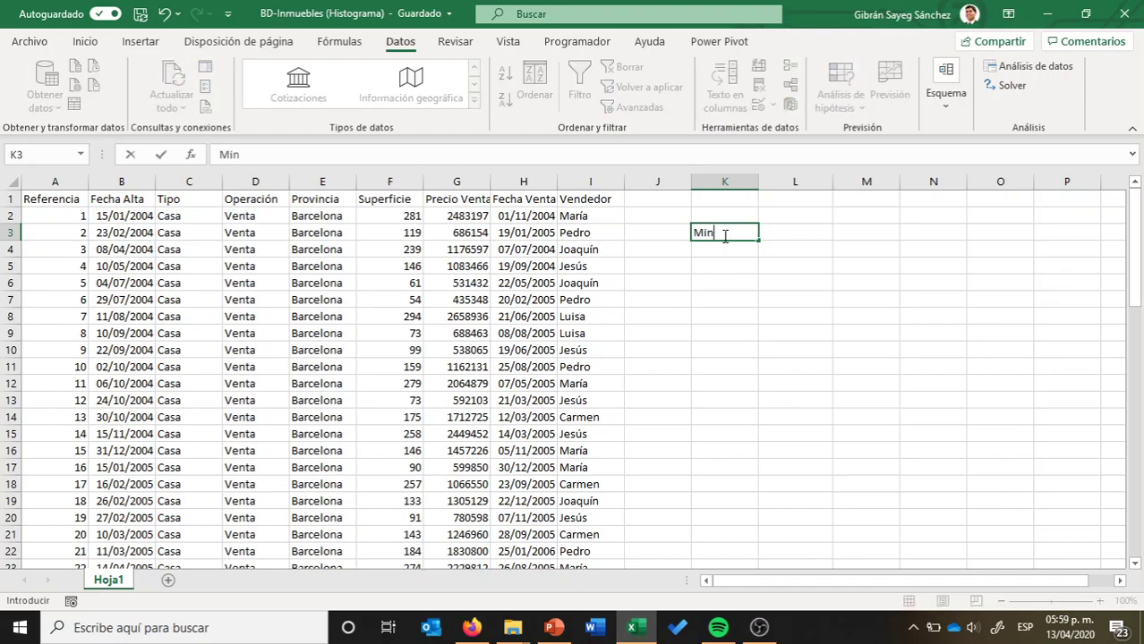
key(Return)
text(Max)
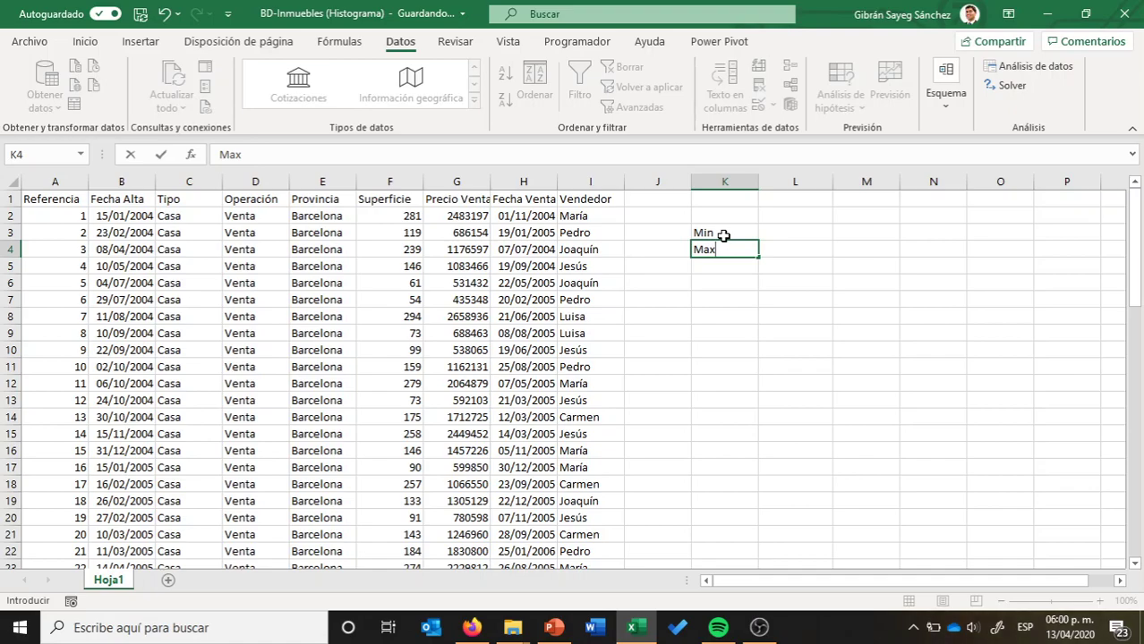
key(Tab)
key(Up)
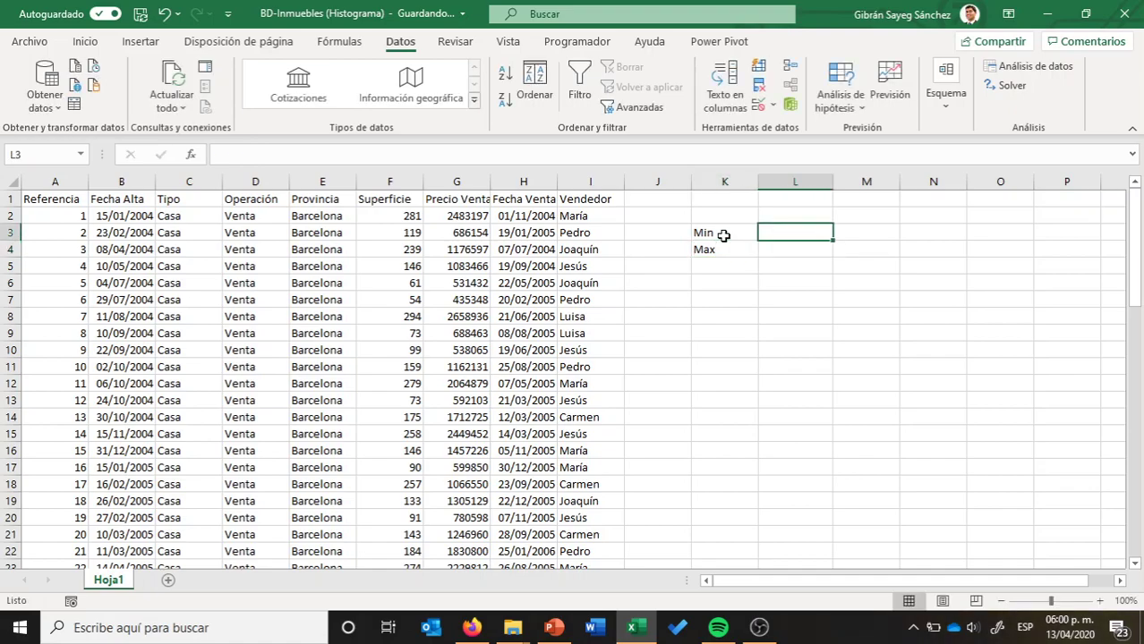
Step: Enter =MIN(G2:G68) in L3 to get the lowest sale price, 190280
text(=min)
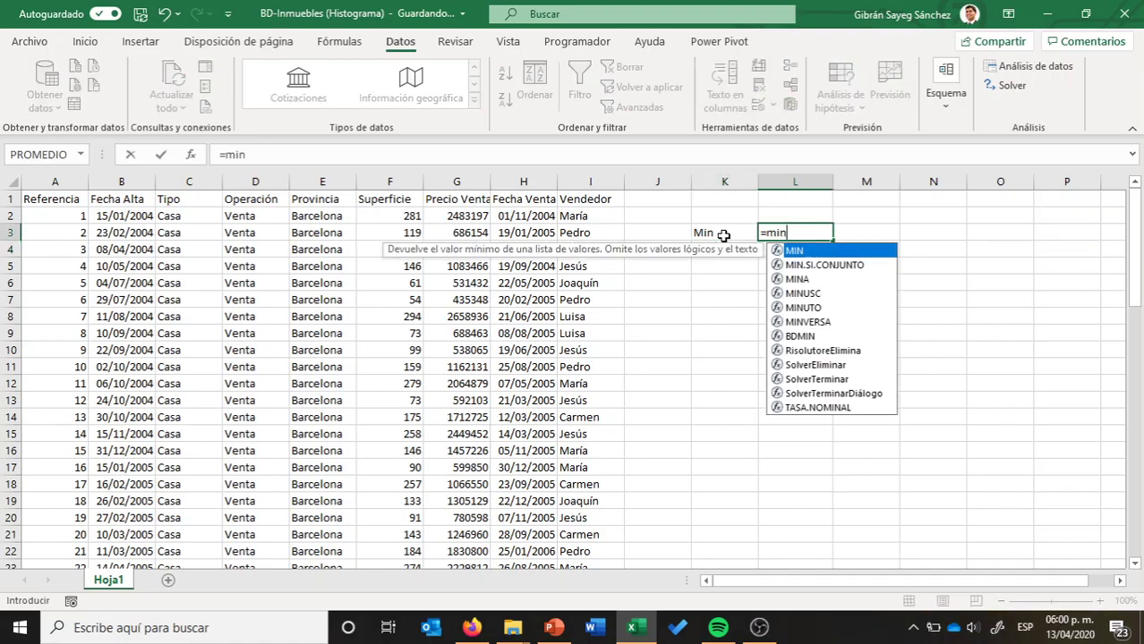
text(()
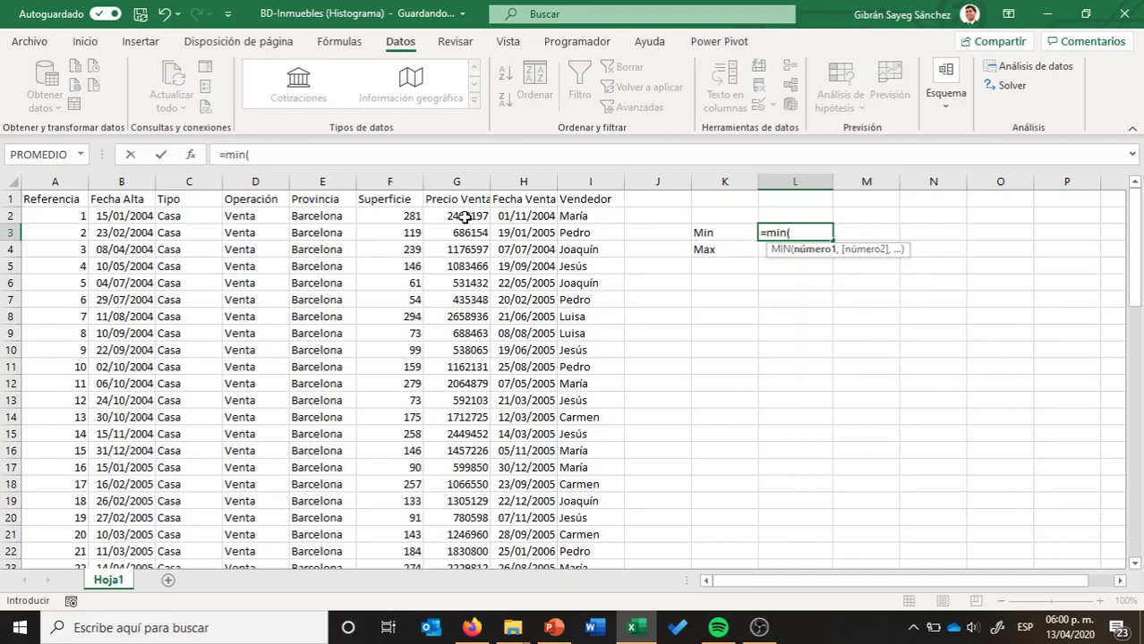
click(464, 217)
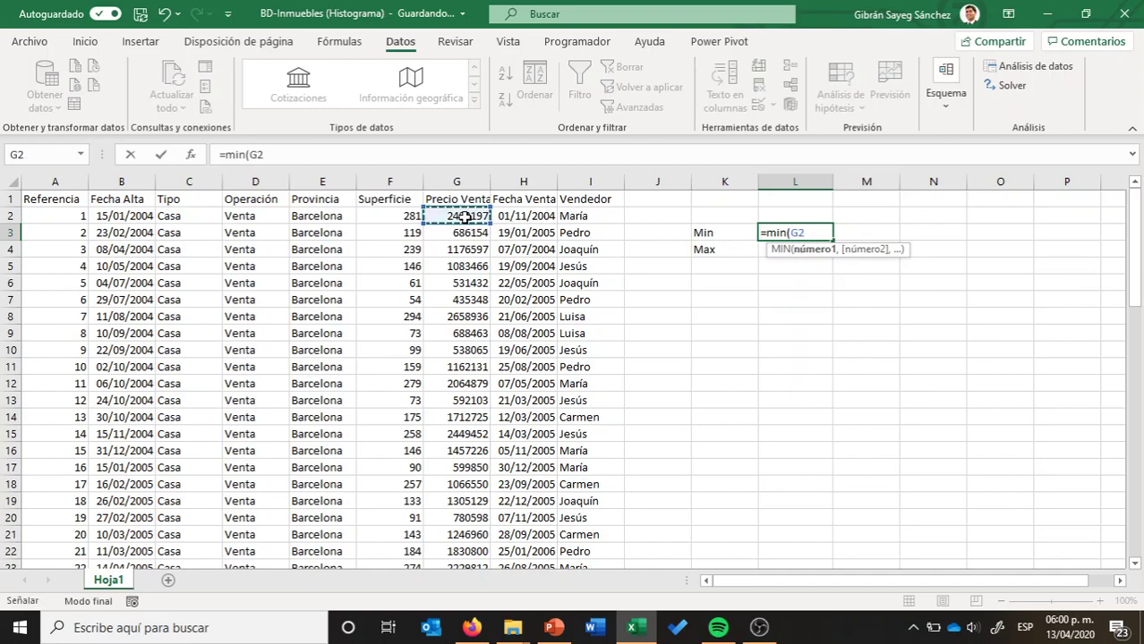
key(ctrl+shift+Down)
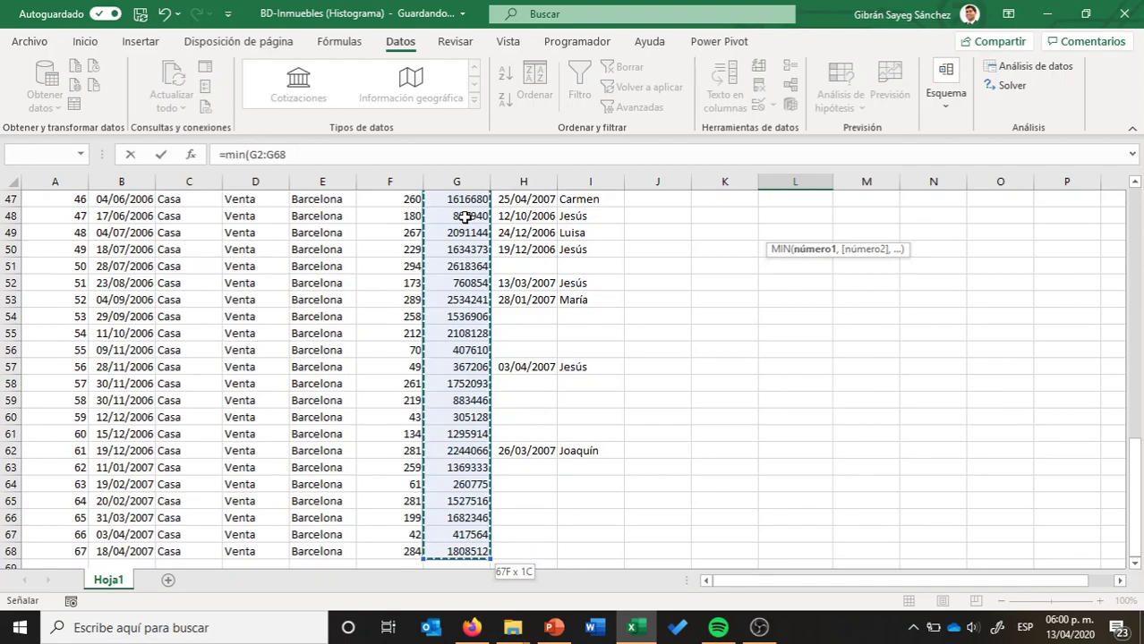
key(Return)
scroll(464, 216, up, 1)
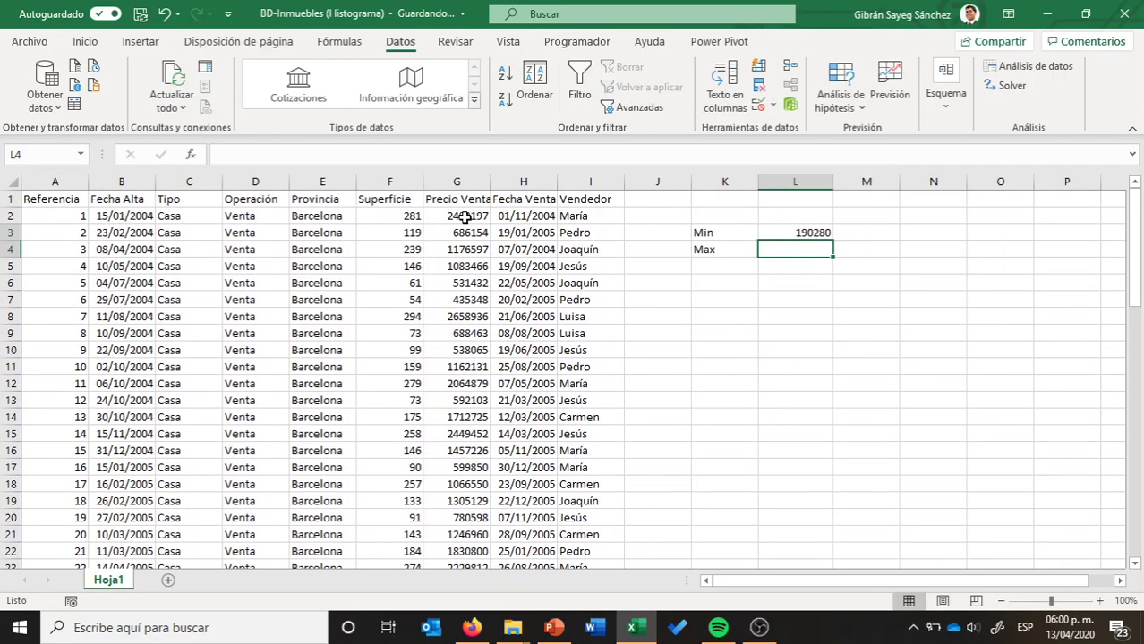
Step: Enter =MAX(G2:G68) in L4 for the highest sale price, 2658936, and check the formulas
text(=)
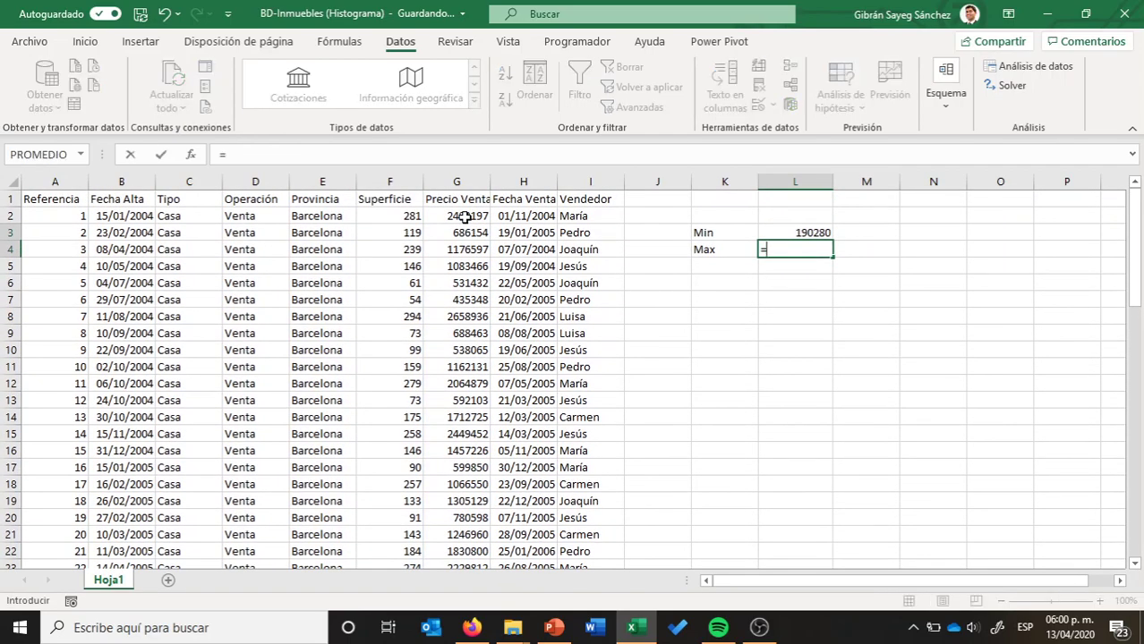
text(max)
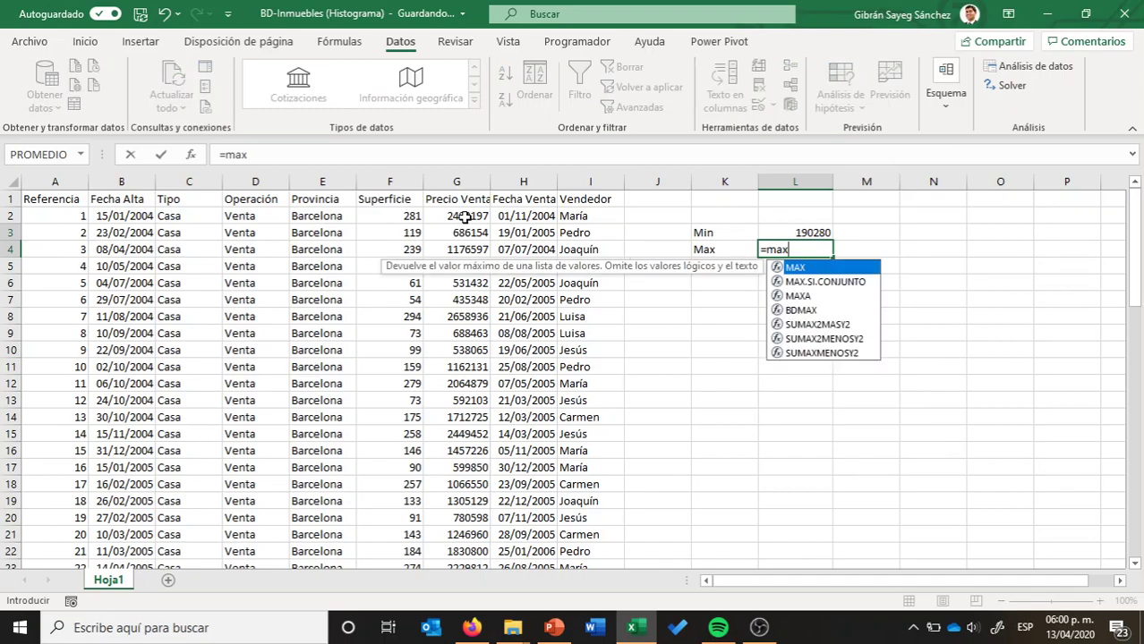
text(()
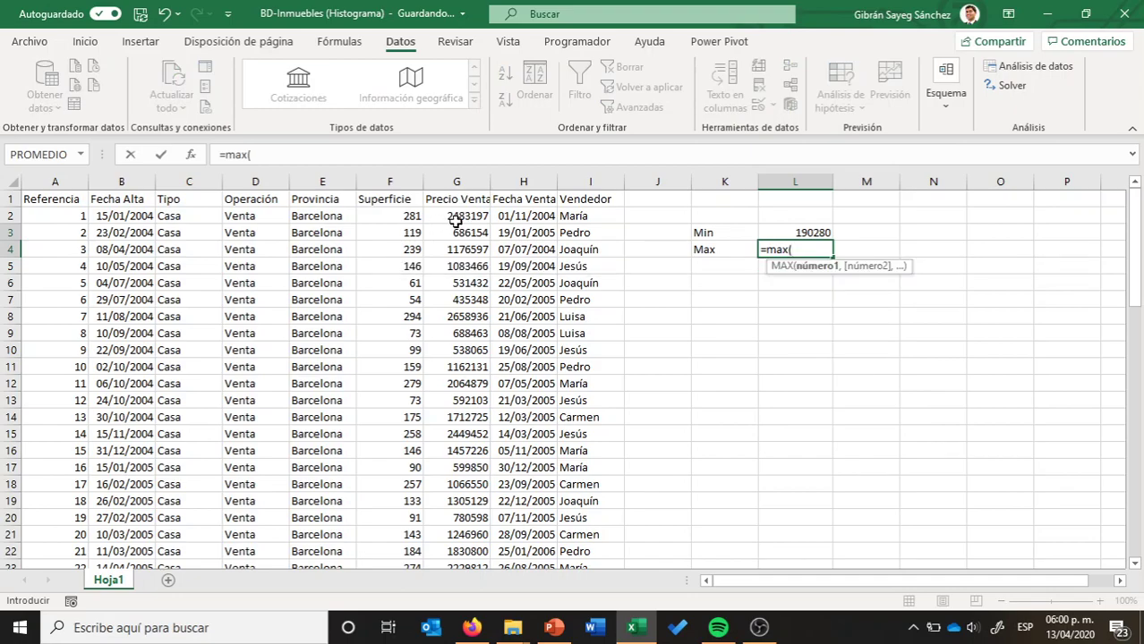
click(457, 221)
key(ctrl+shift+Down)
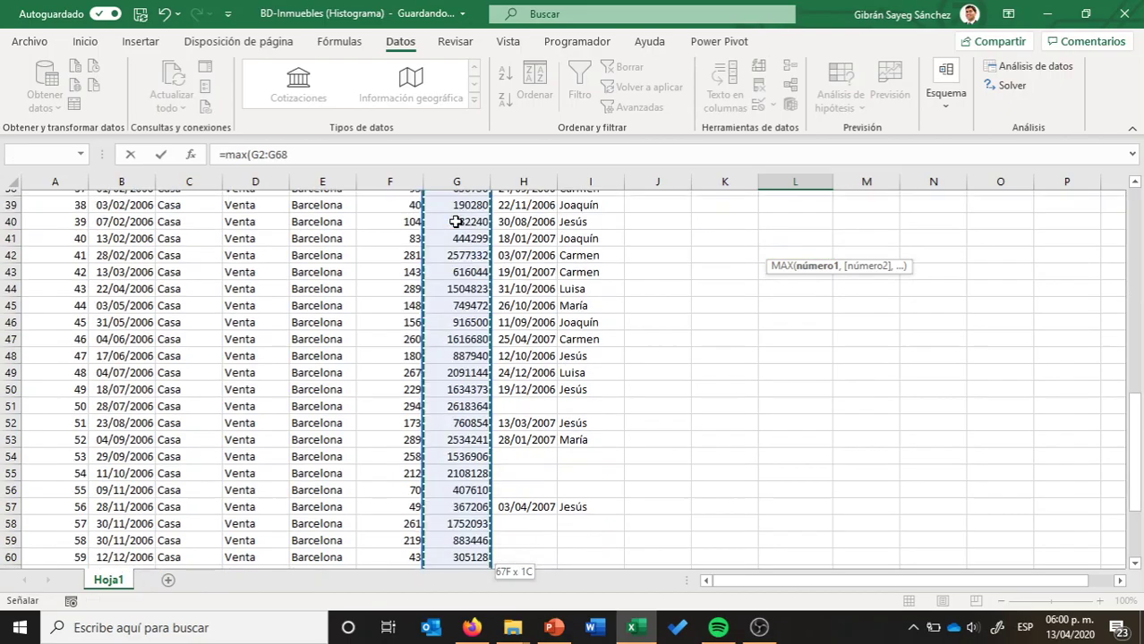
key(Return)
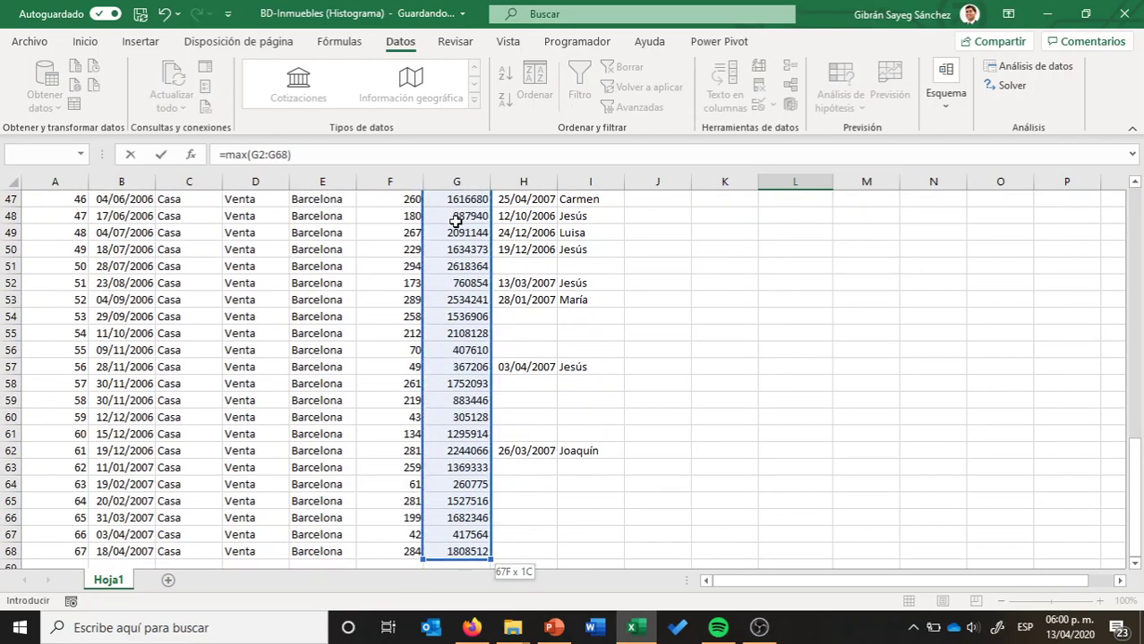
scroll(793, 278, up, 2)
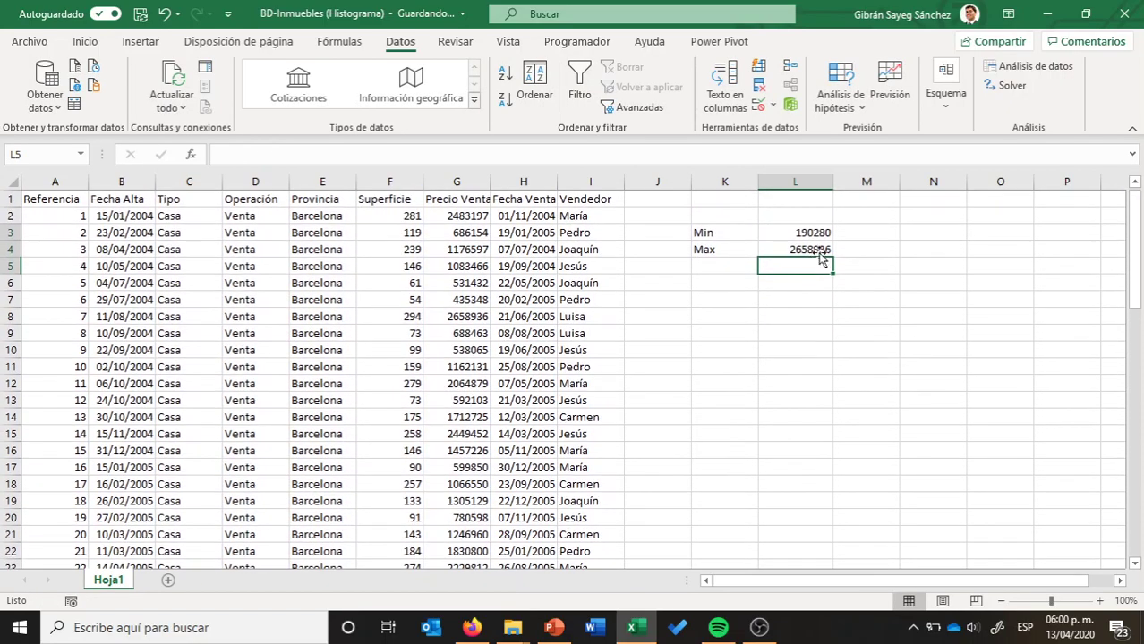
click(815, 230)
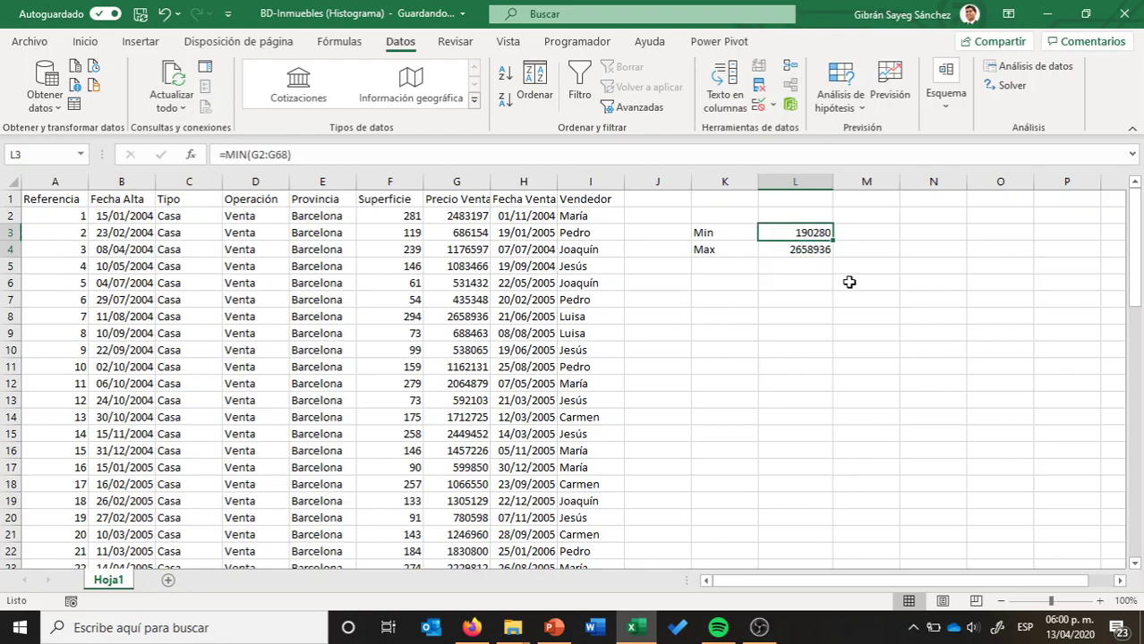
Step: Enter rounded limits 190000 in M3 and 2700000 in M4
click(802, 252)
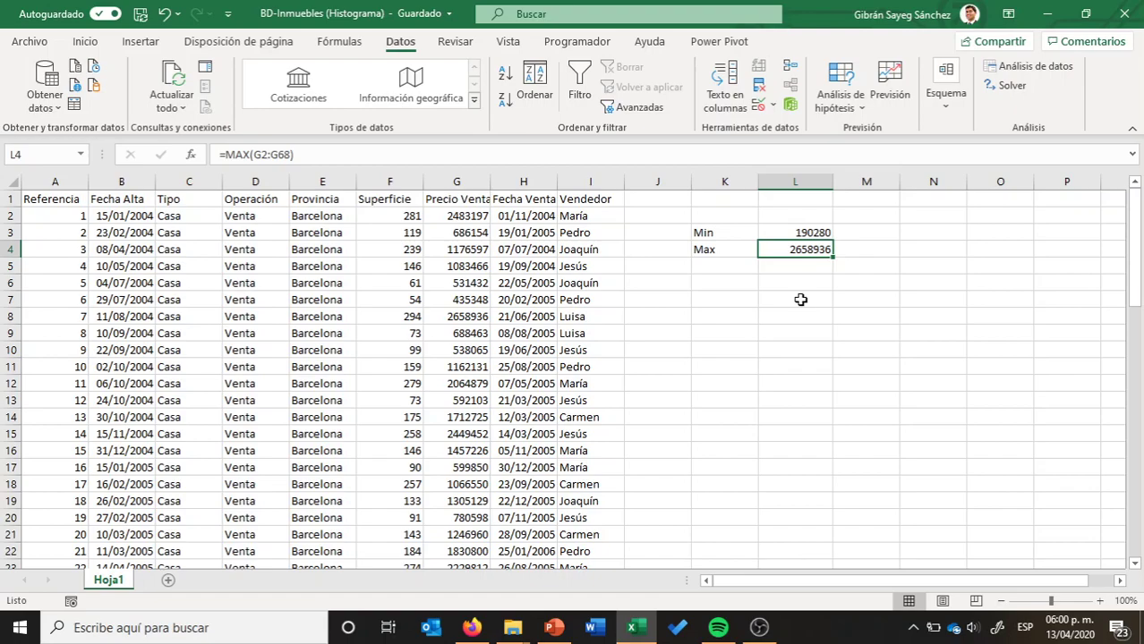
key(Right)
key(Up)
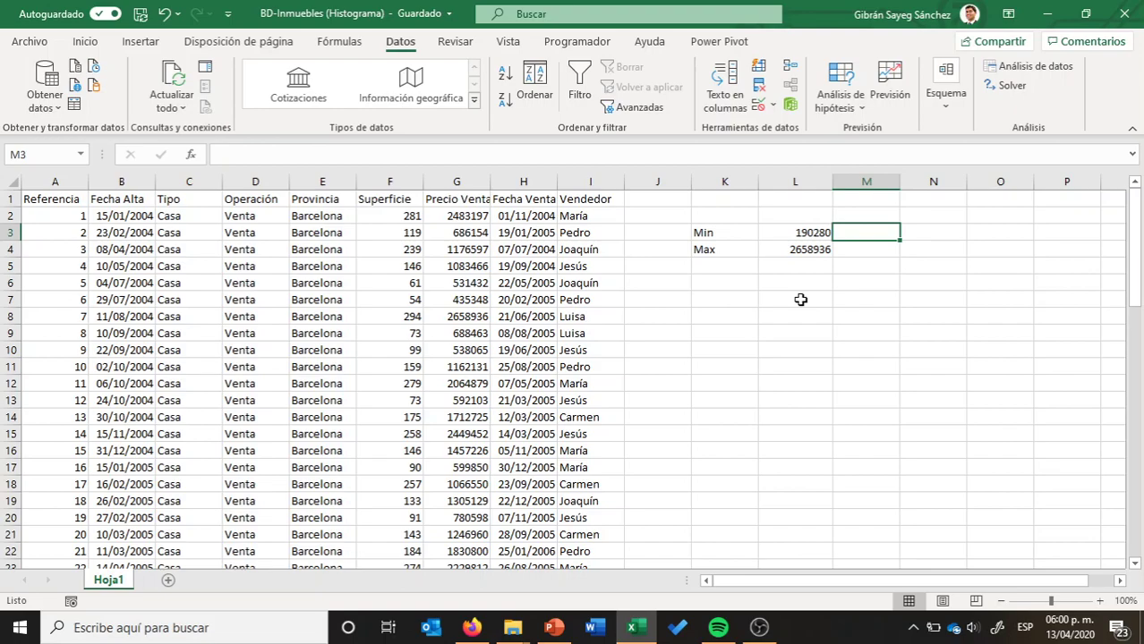
text(1)
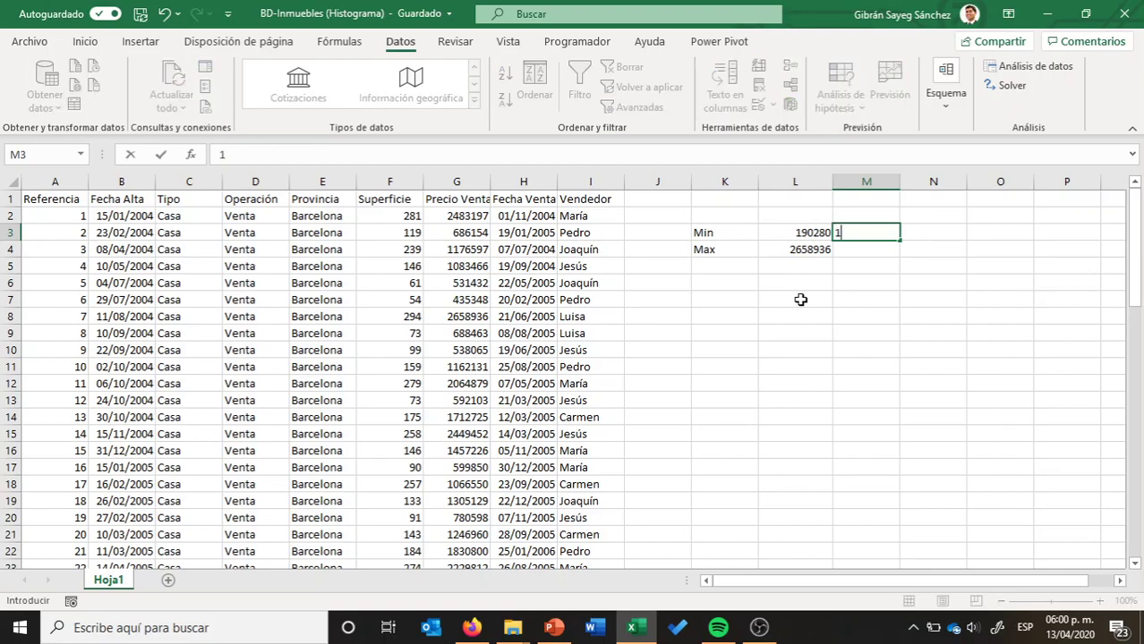
text(9000)
text(0)
key(Return)
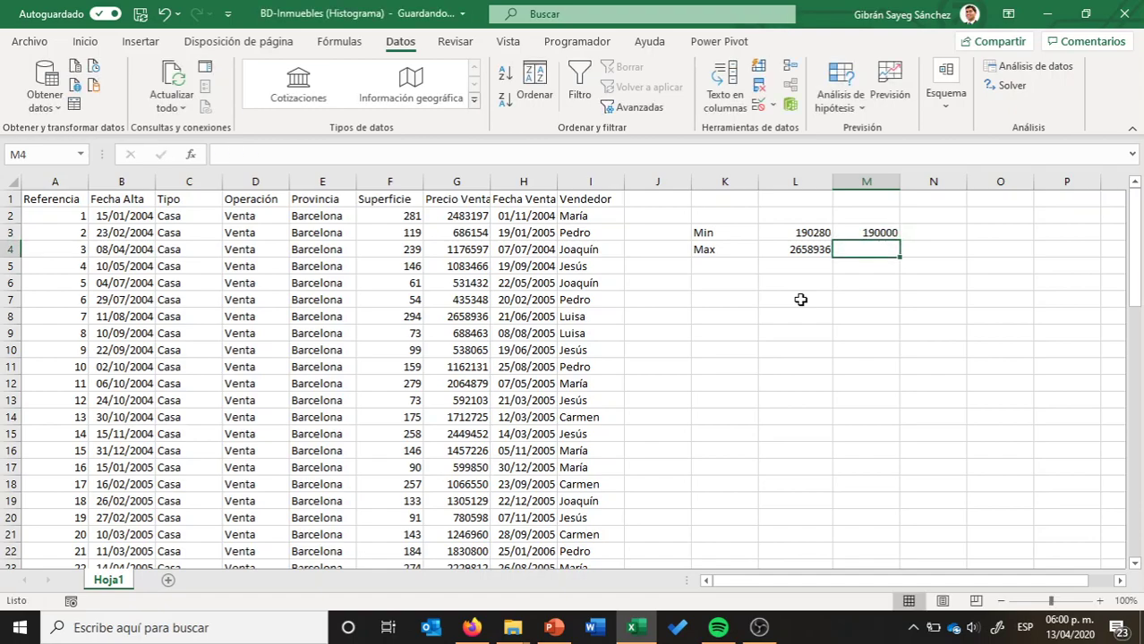
text(27)
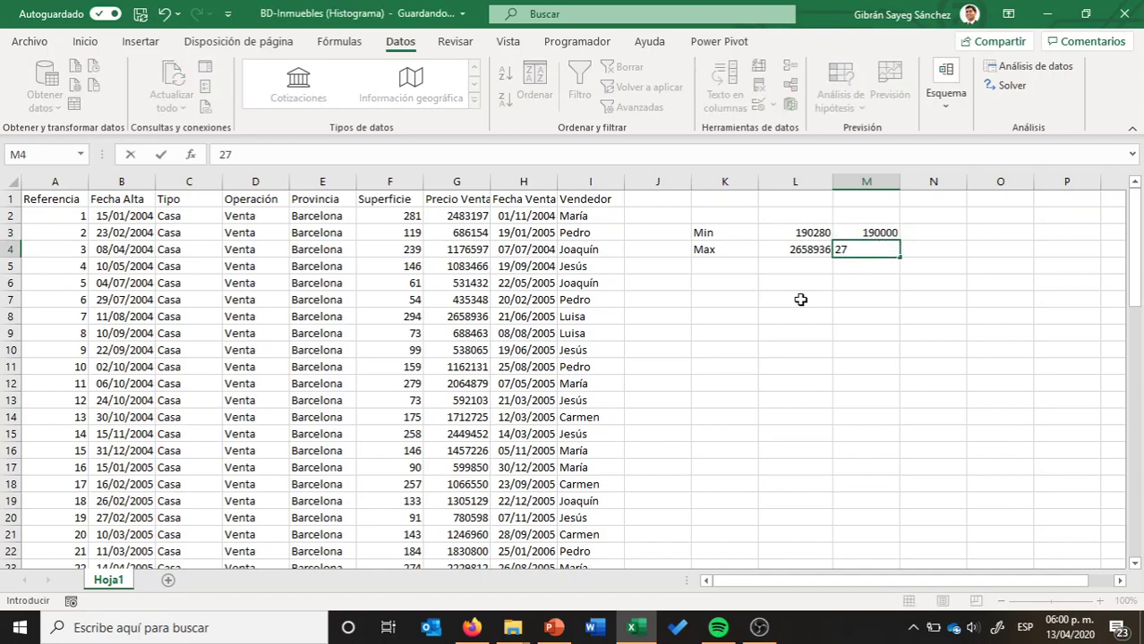
text(0000)
text(0)
key(Return)
Step: Format M3:M4 as Accounting currency with no decimal places
key(Up)
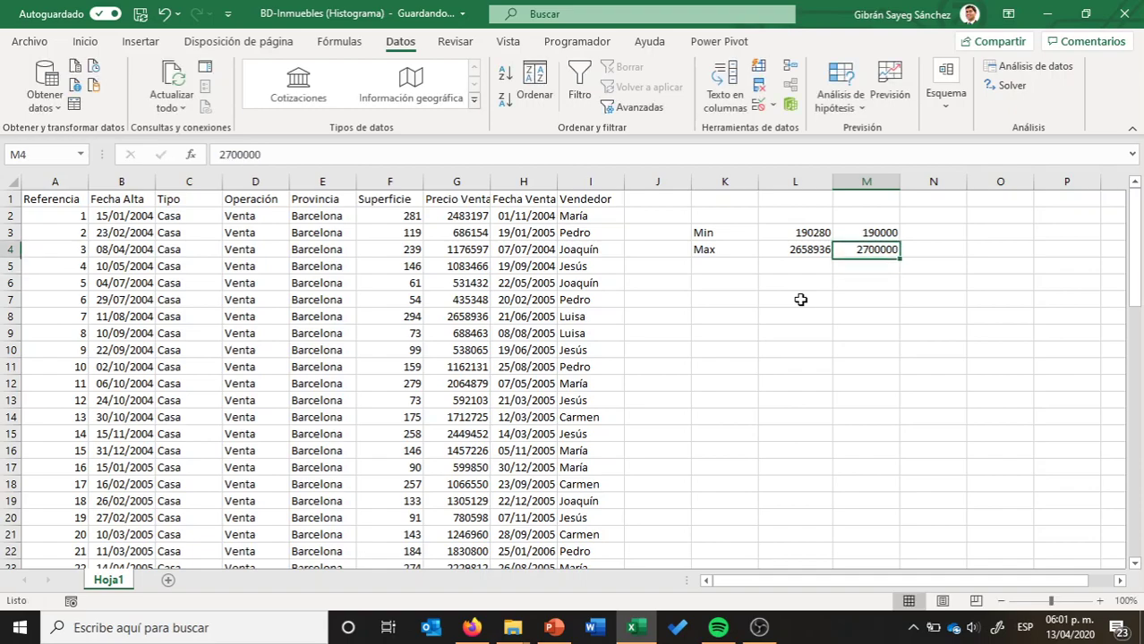
key(shift+Up)
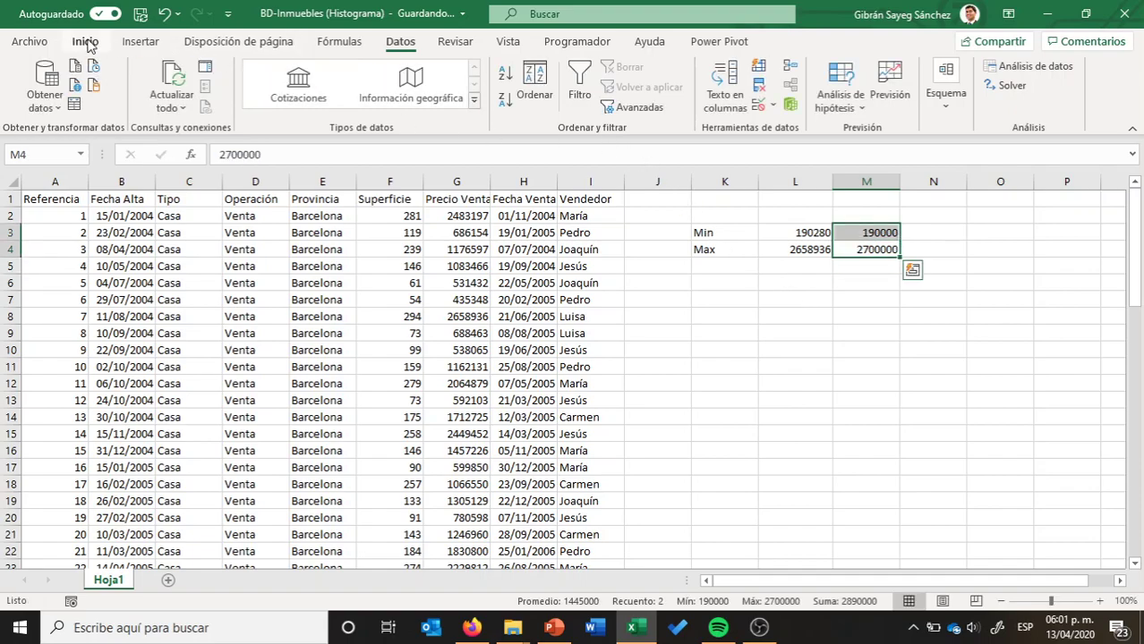
click(85, 42)
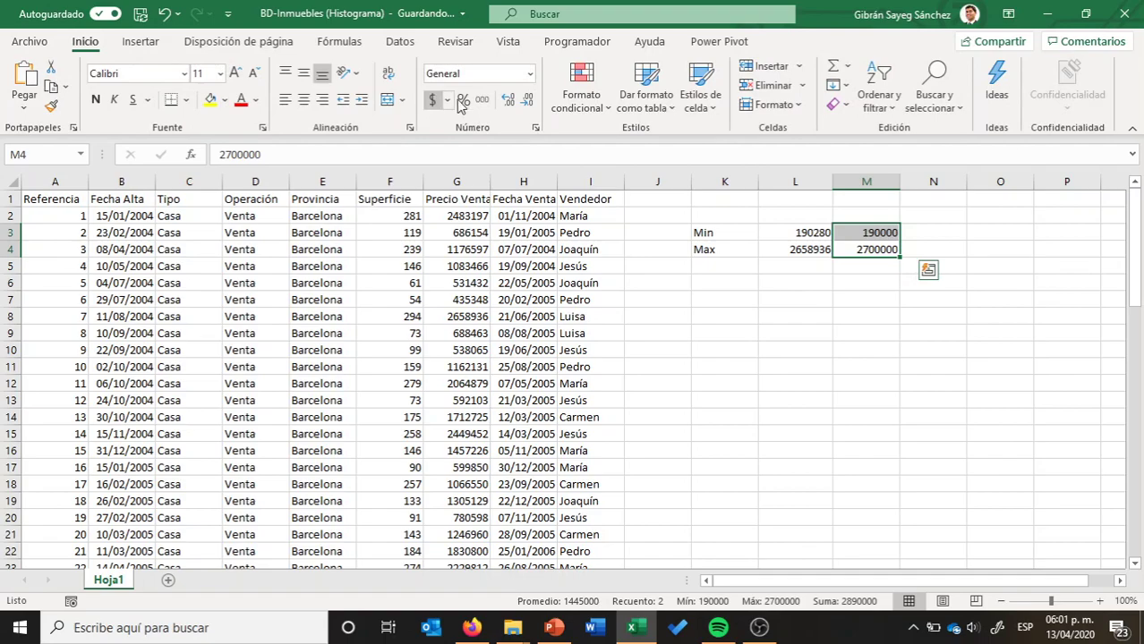
click(433, 100)
click(529, 101)
click(529, 102)
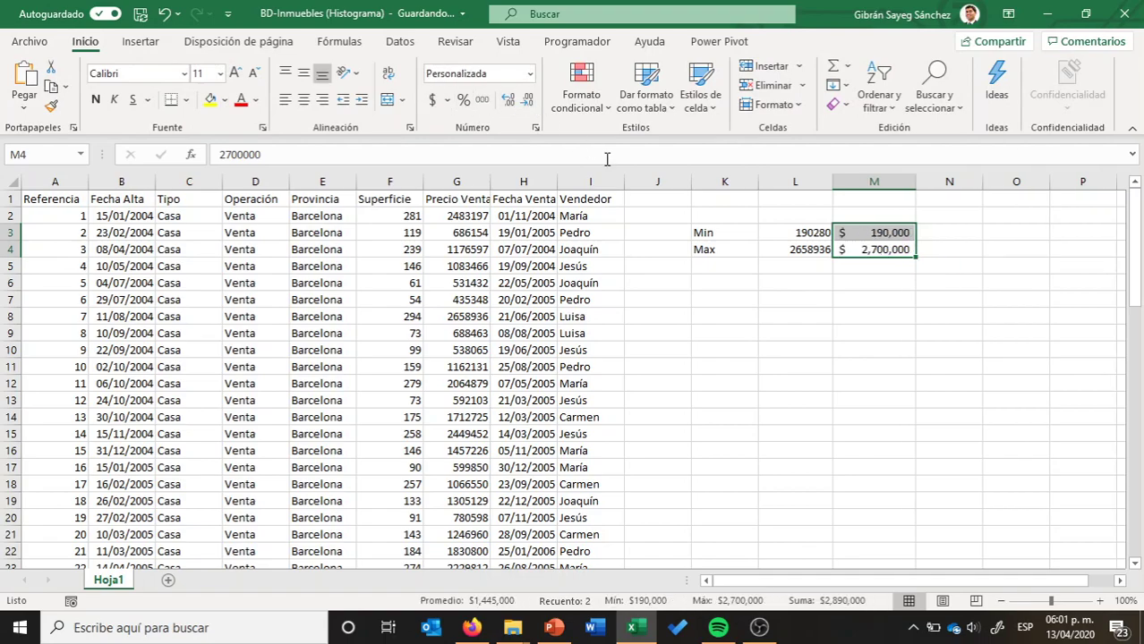
click(733, 280)
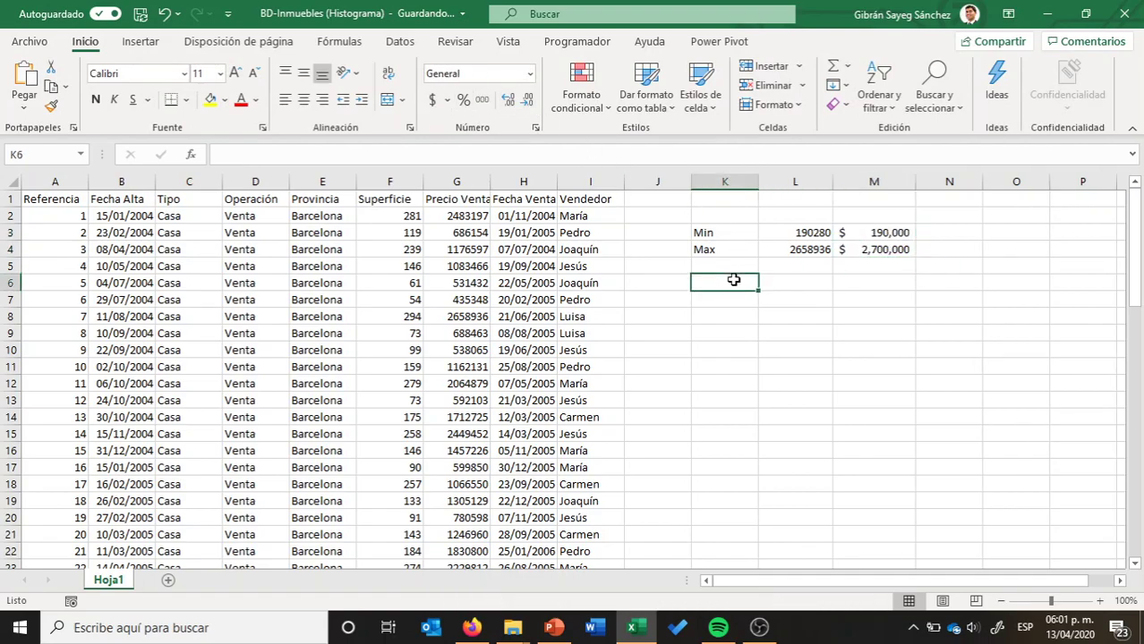
Step: Label K5 'Clases' and jump to the last data row to count the records
key(Up)
text(C)
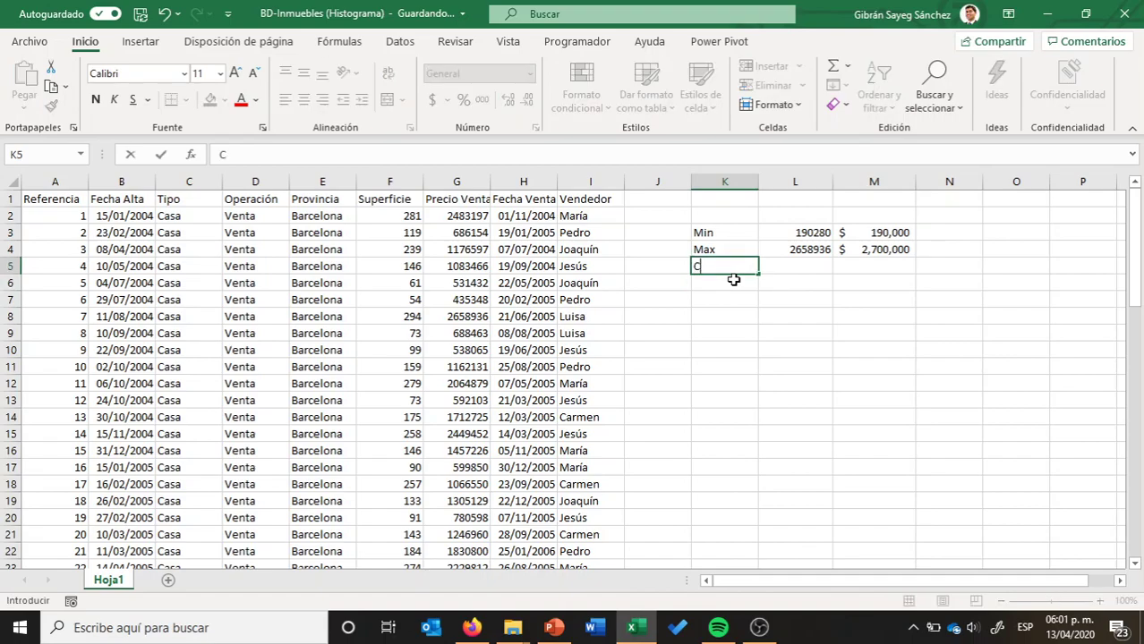
text(las)
text(es)
key(Tab)
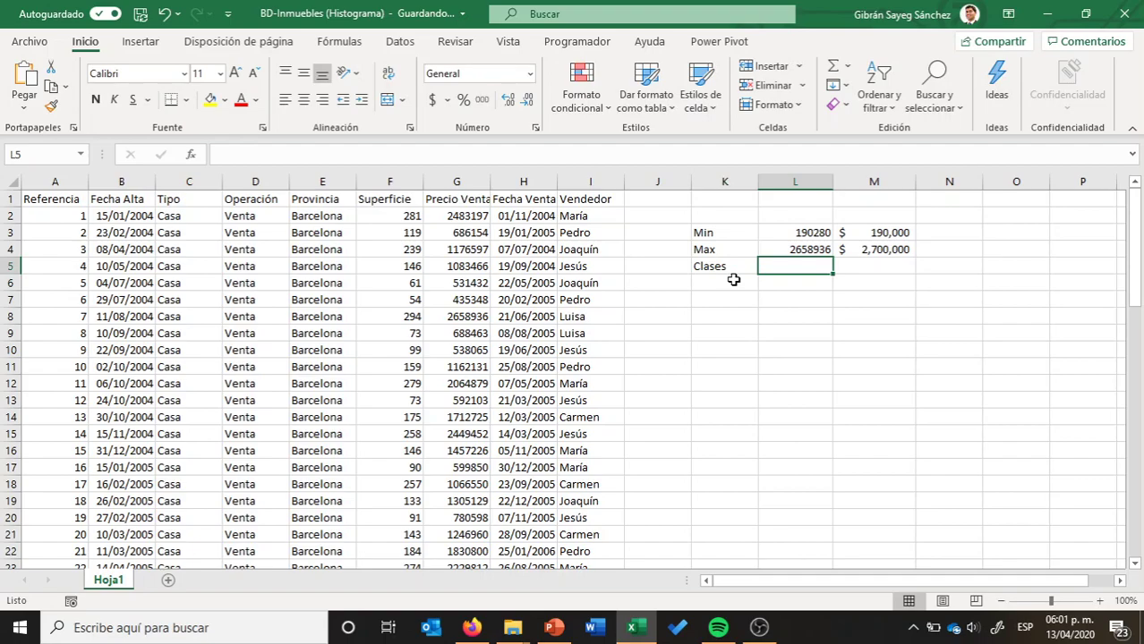
click(395, 218)
key(End)
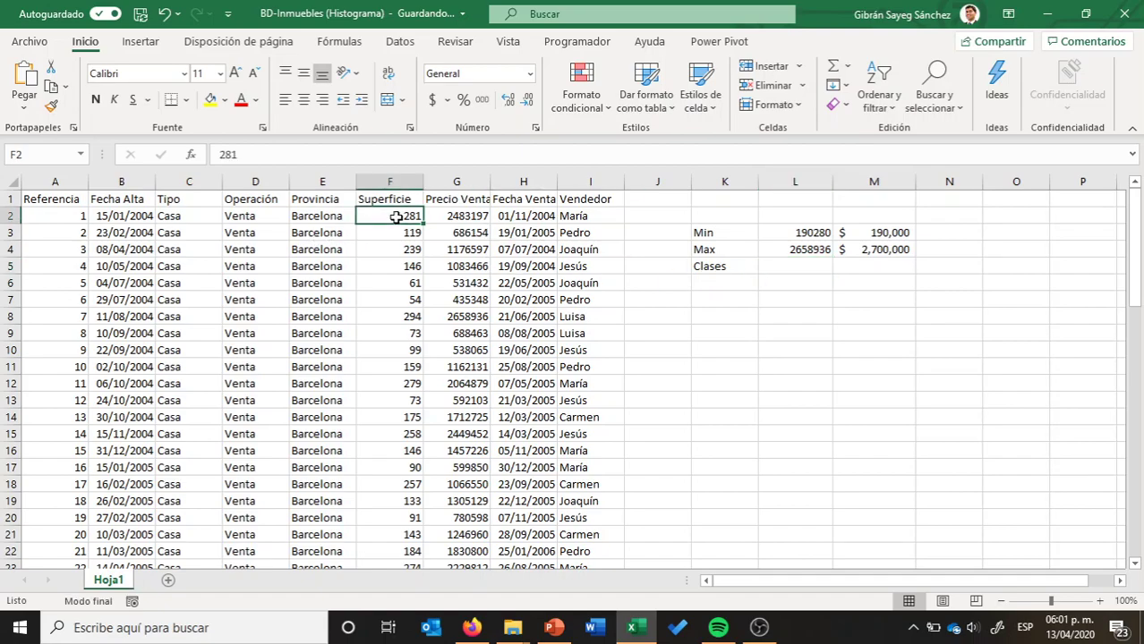
key(Down)
scroll(395, 217, up, 2)
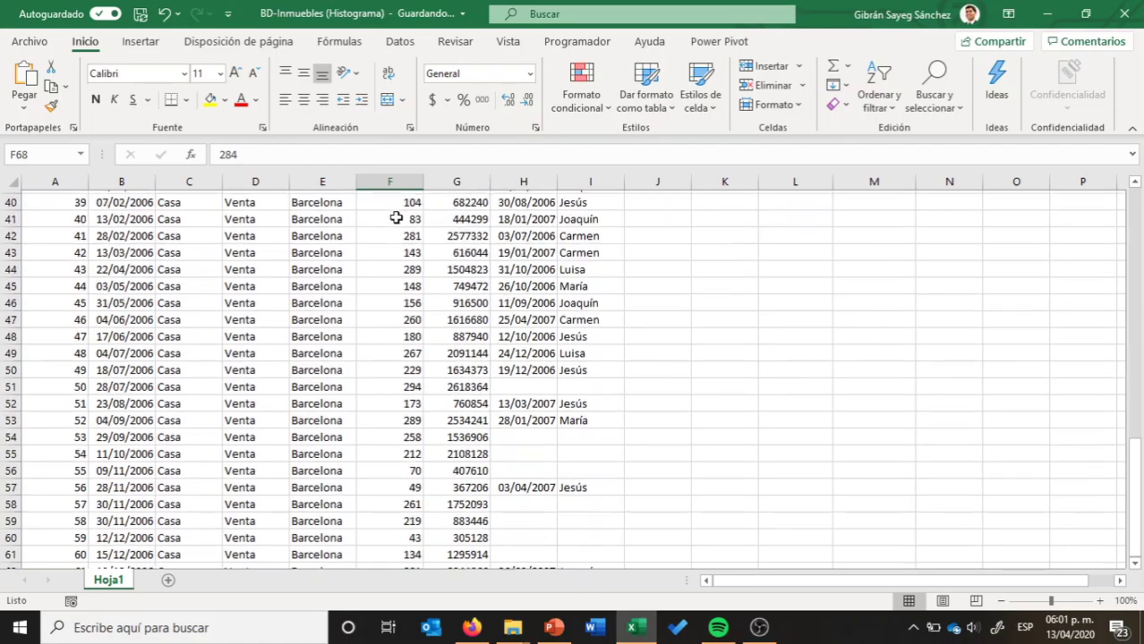
scroll(396, 217, up, 6)
scroll(395, 216, up, 7)
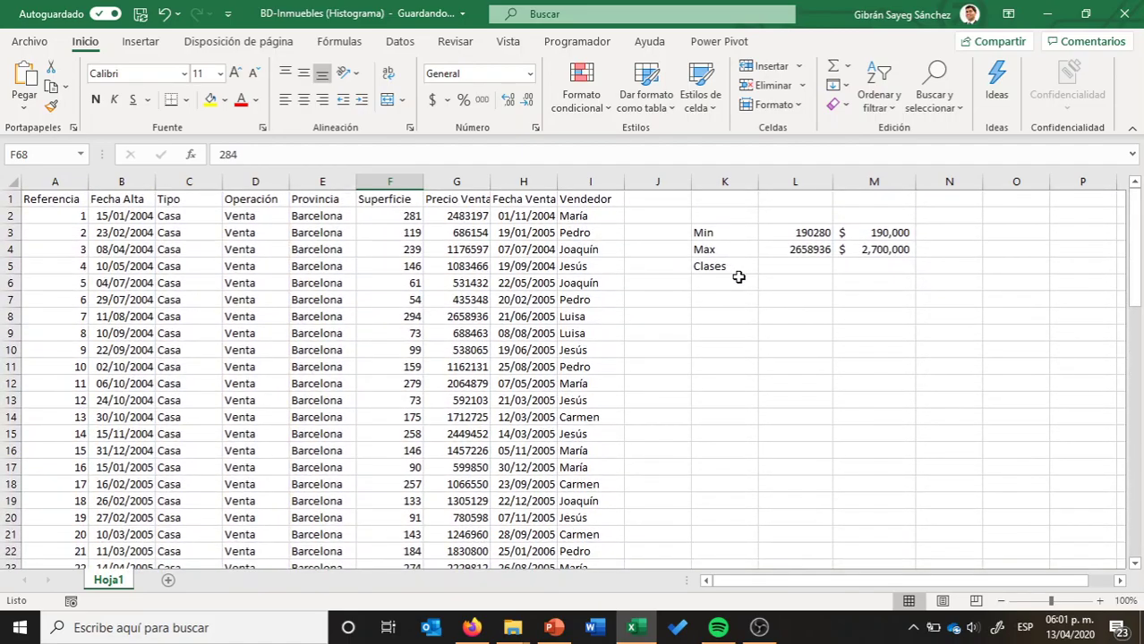
Step: Compute =RAIZ(67) beside Clases (8.185352772) and enter the rounded count 8 in M5
click(768, 269)
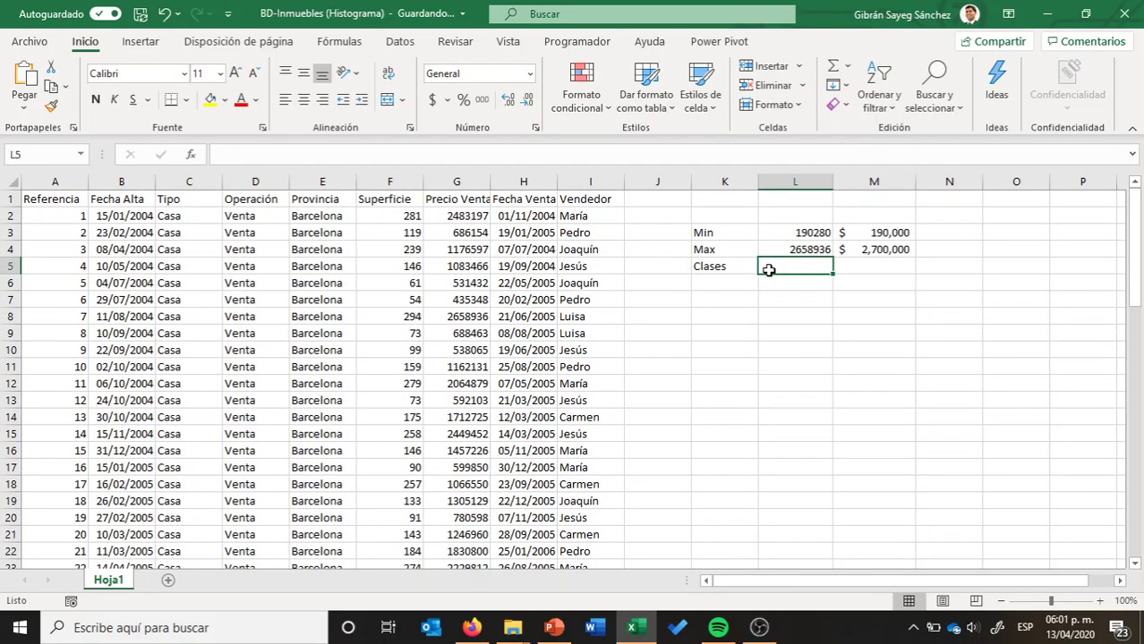
text(=raiz)
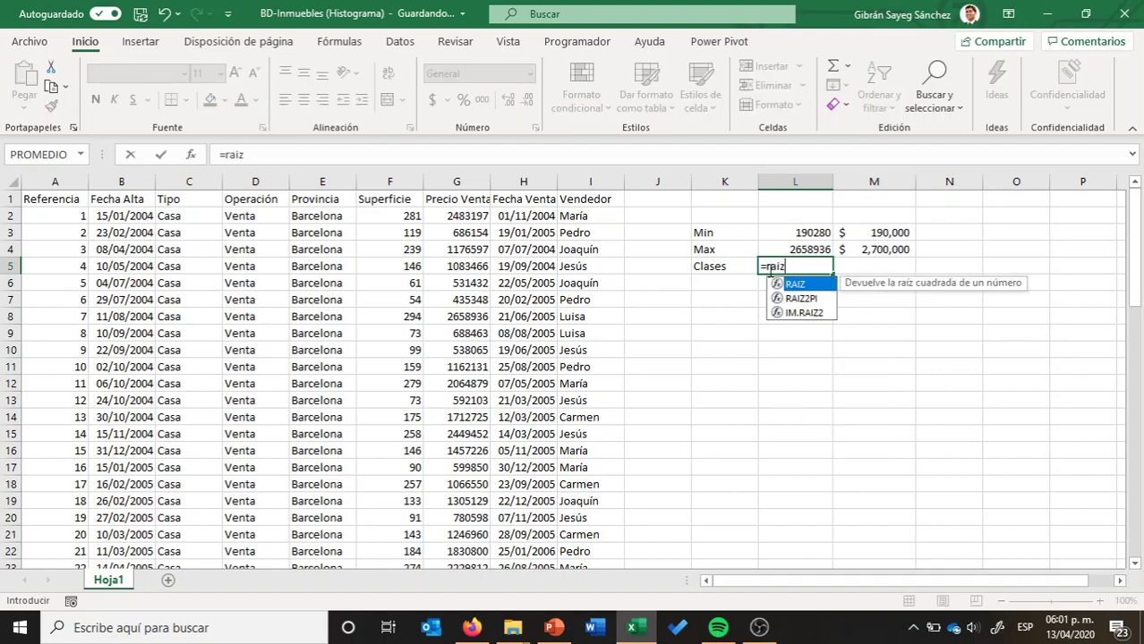
text((37))
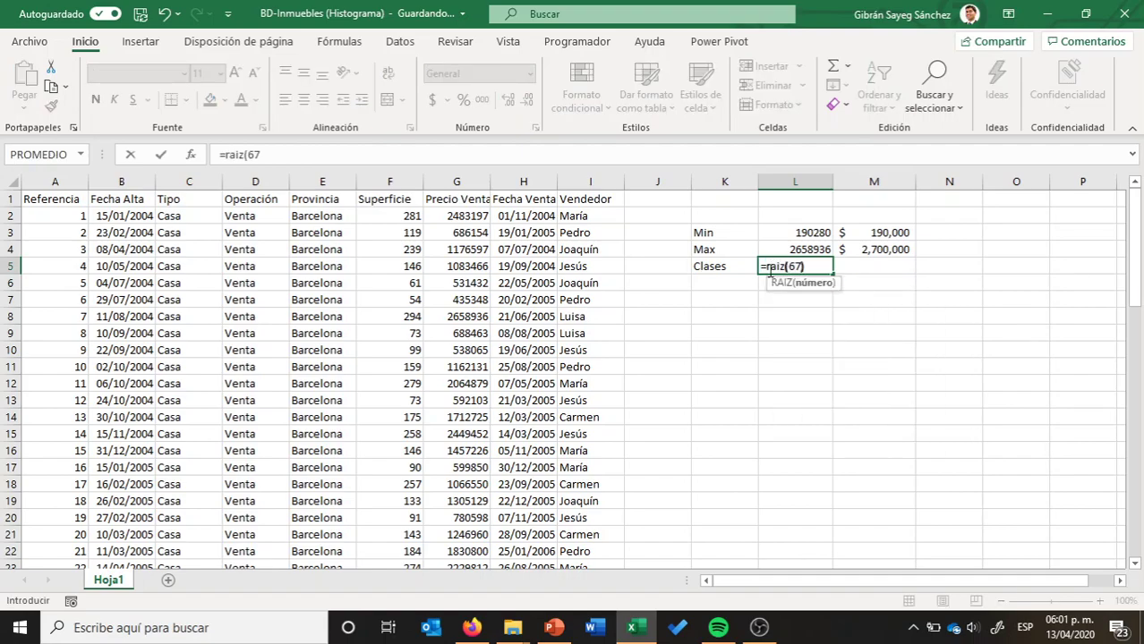
key(Return)
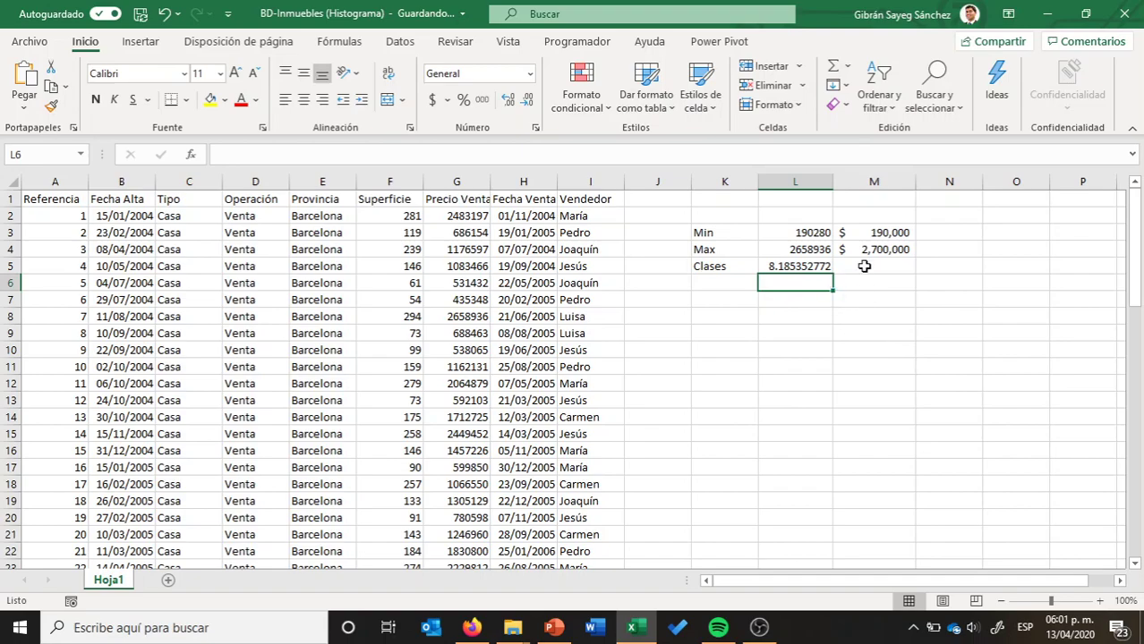
click(863, 266)
text(8)
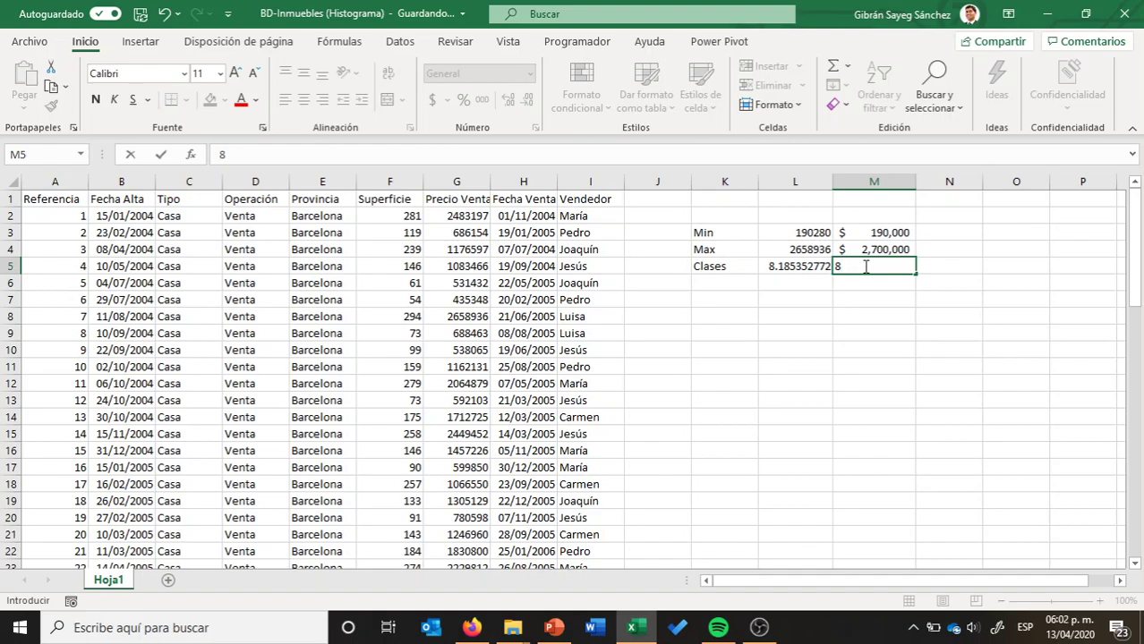
key(Return)
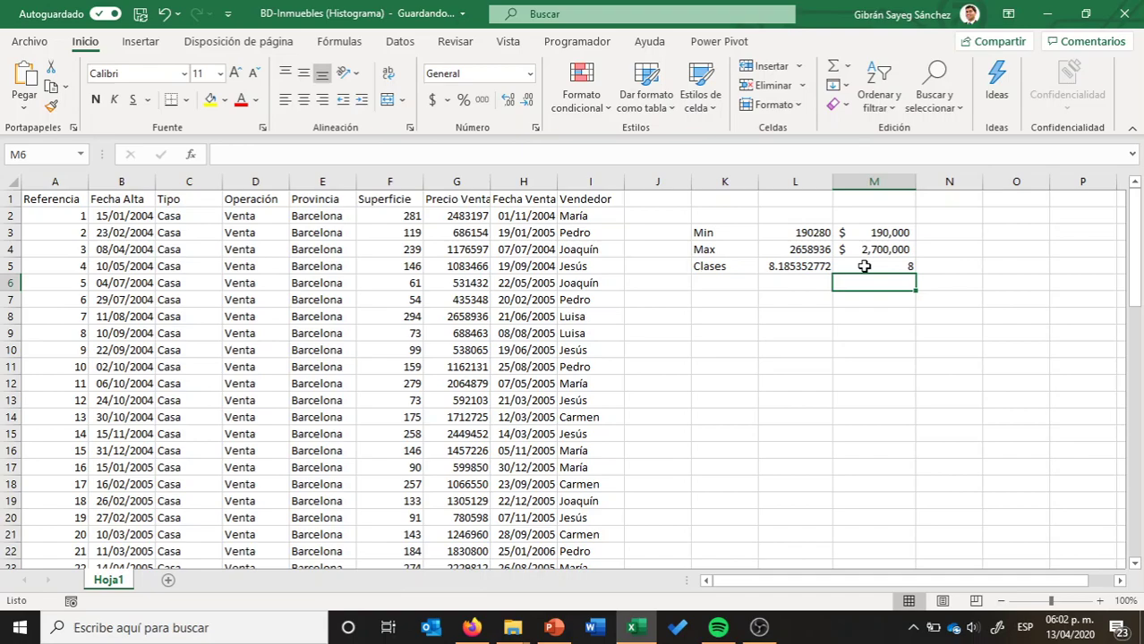
key(Left)
key(Left)
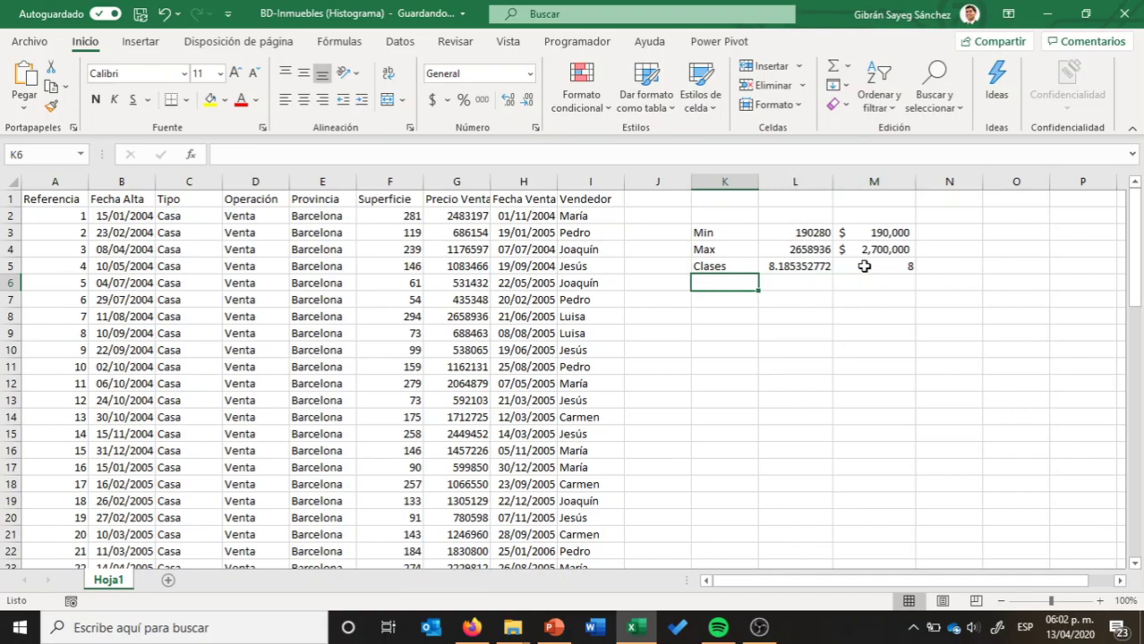
Step: Add a 'Rango' row with =M4-M3 giving $ 2,510,000
text(Rango)
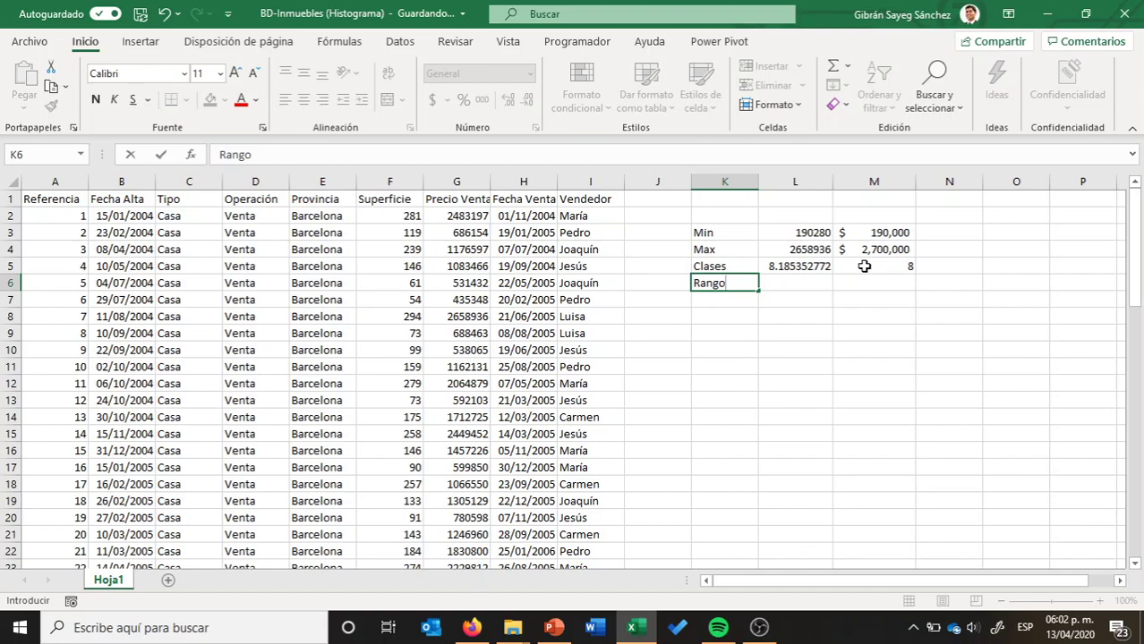
key(Tab)
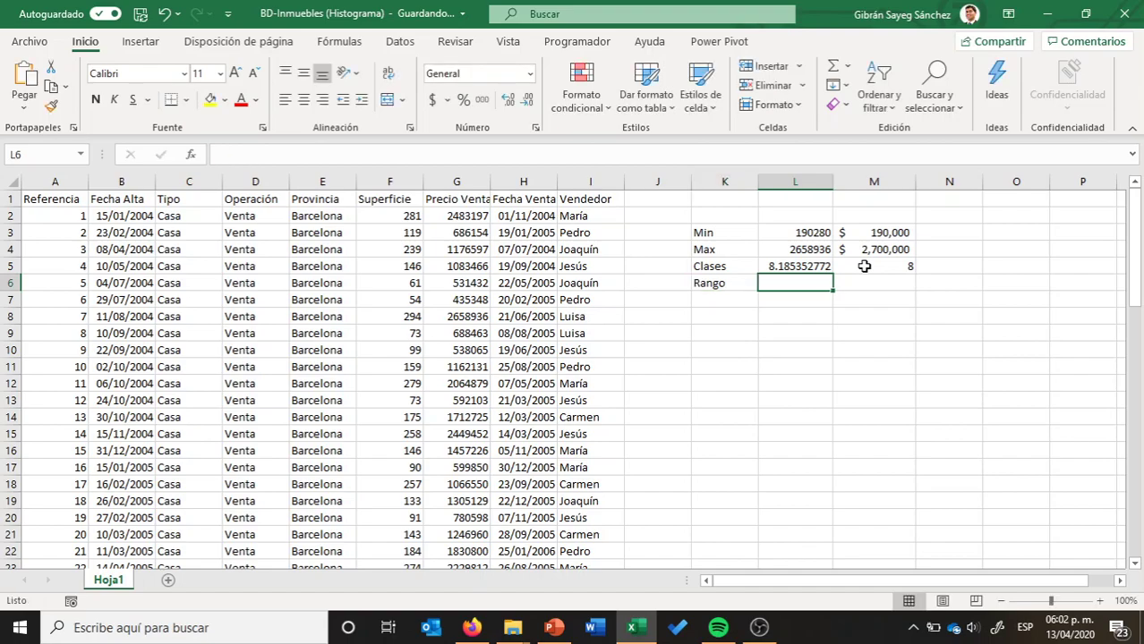
key(Tab)
text(=)
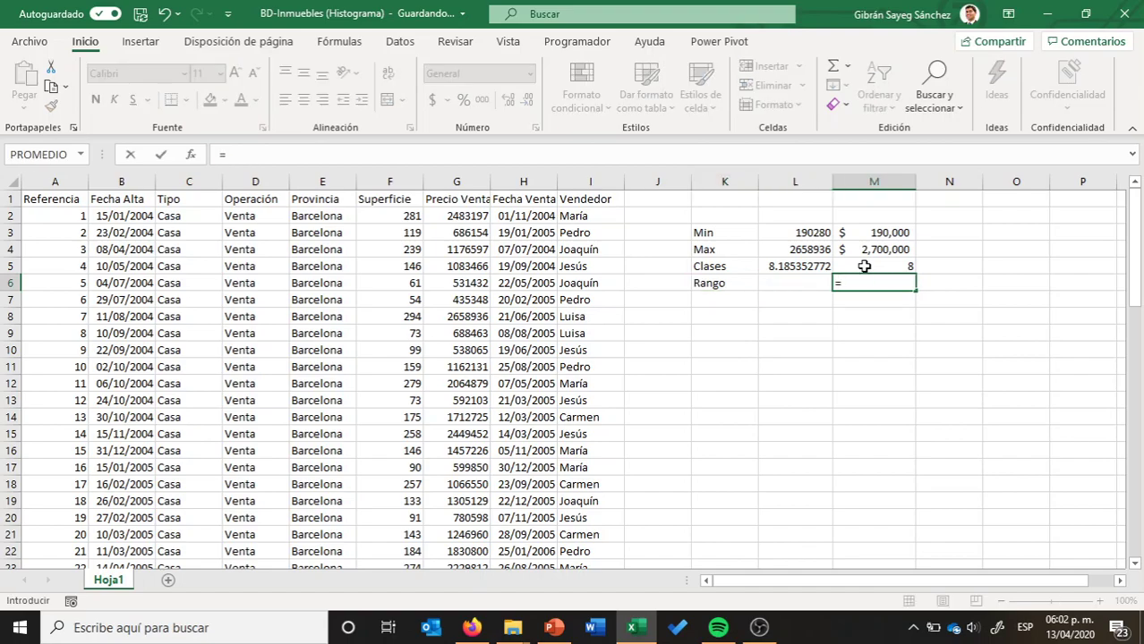
click(880, 248)
text(-)
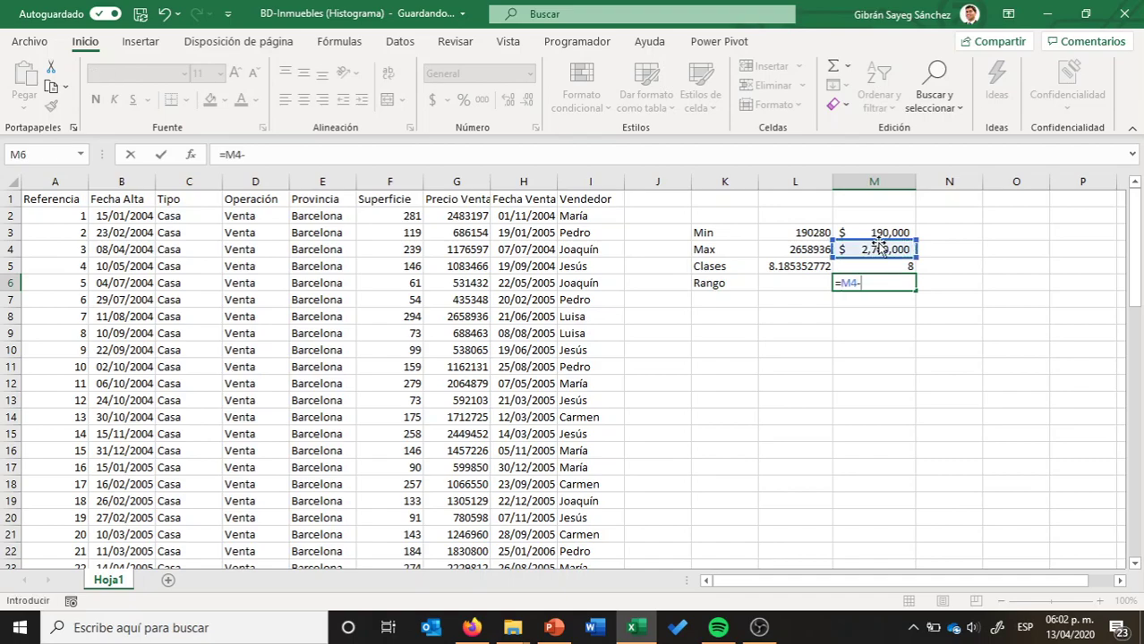
click(886, 233)
key(Return)
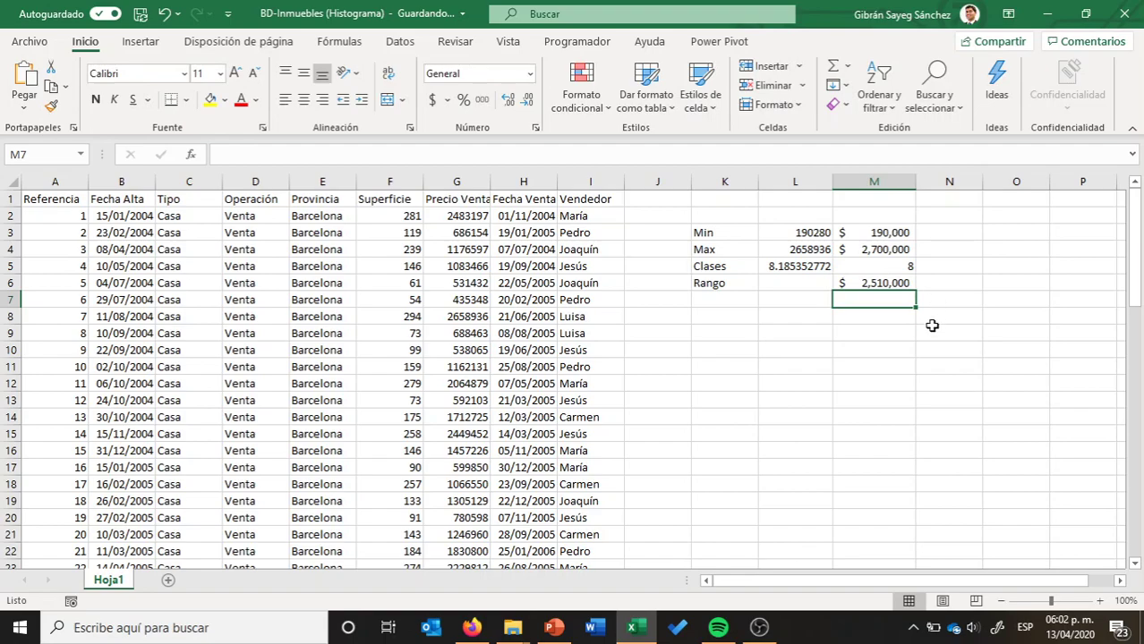
key(Left)
key(Left)
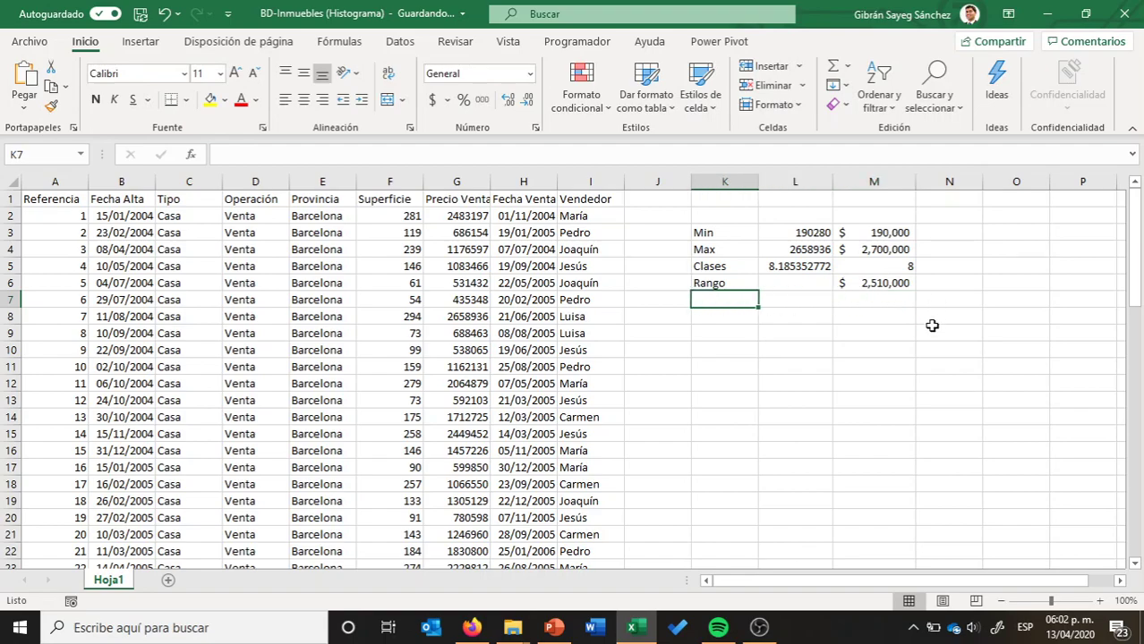
Step: Add an 'Ancho de clase' row with =M6/M5 giving $ 313,750
text(Ancho de cl)
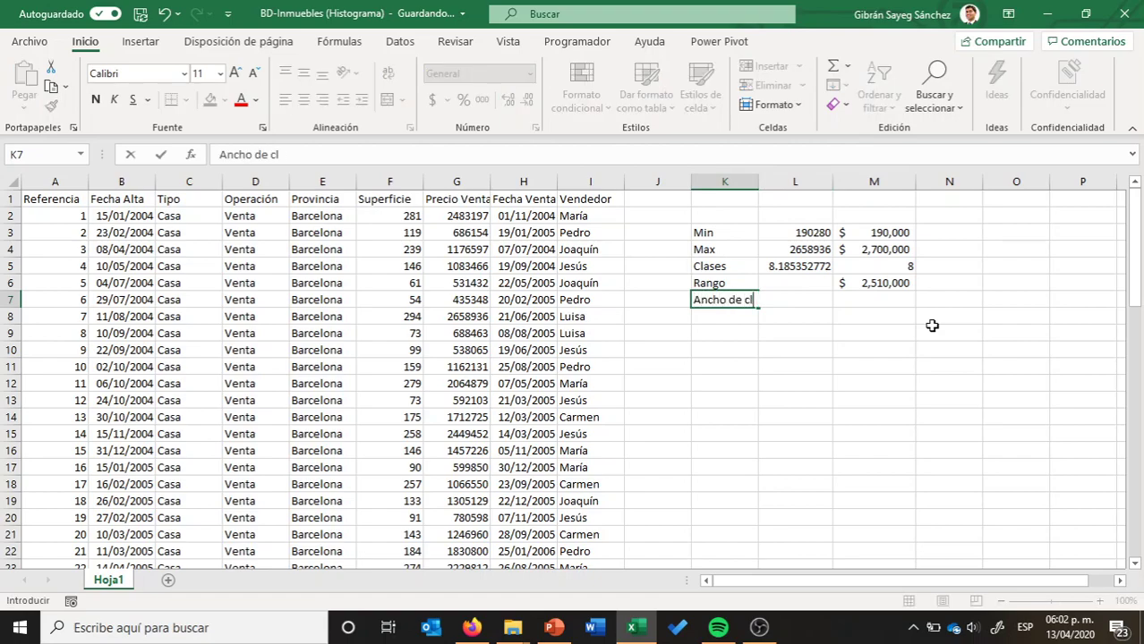
text(ase)
key(Right)
key(Right)
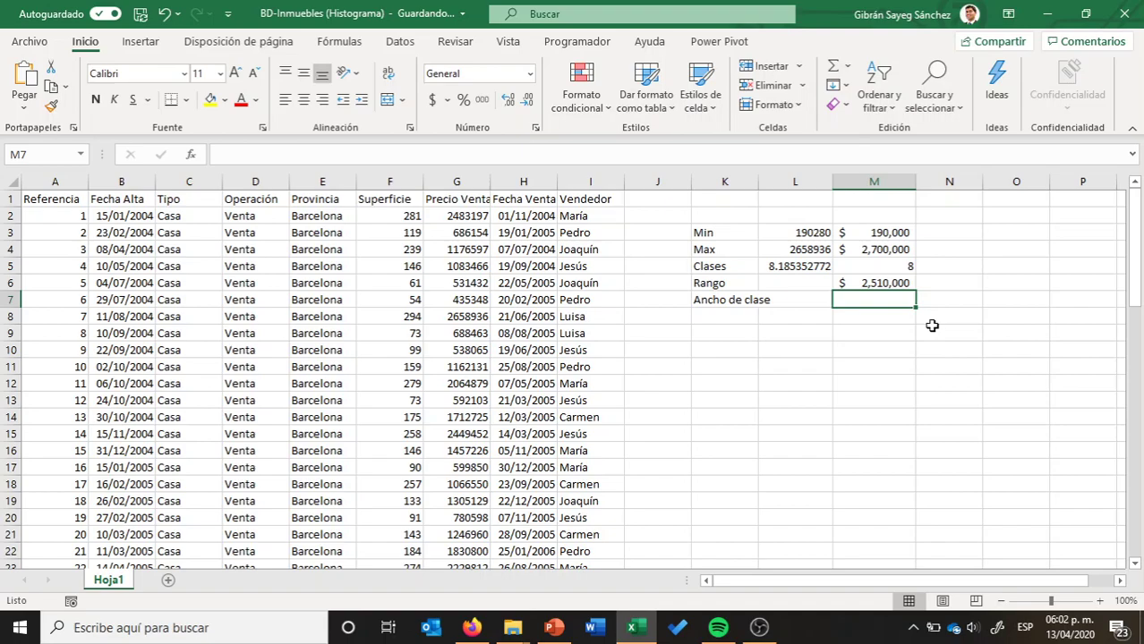
text(=)
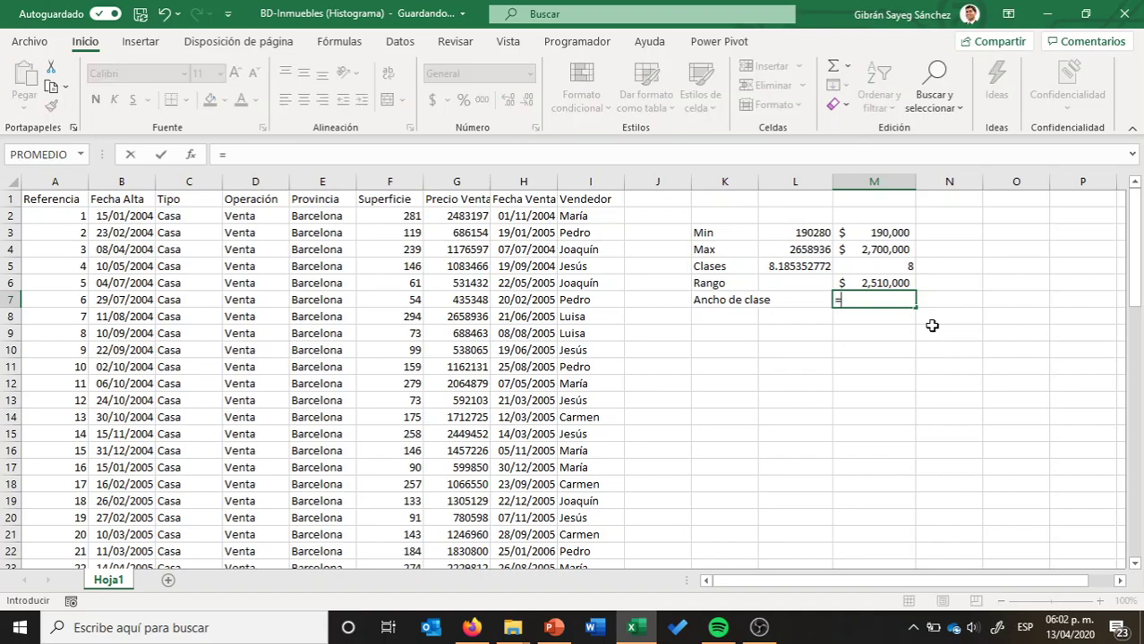
key(Up)
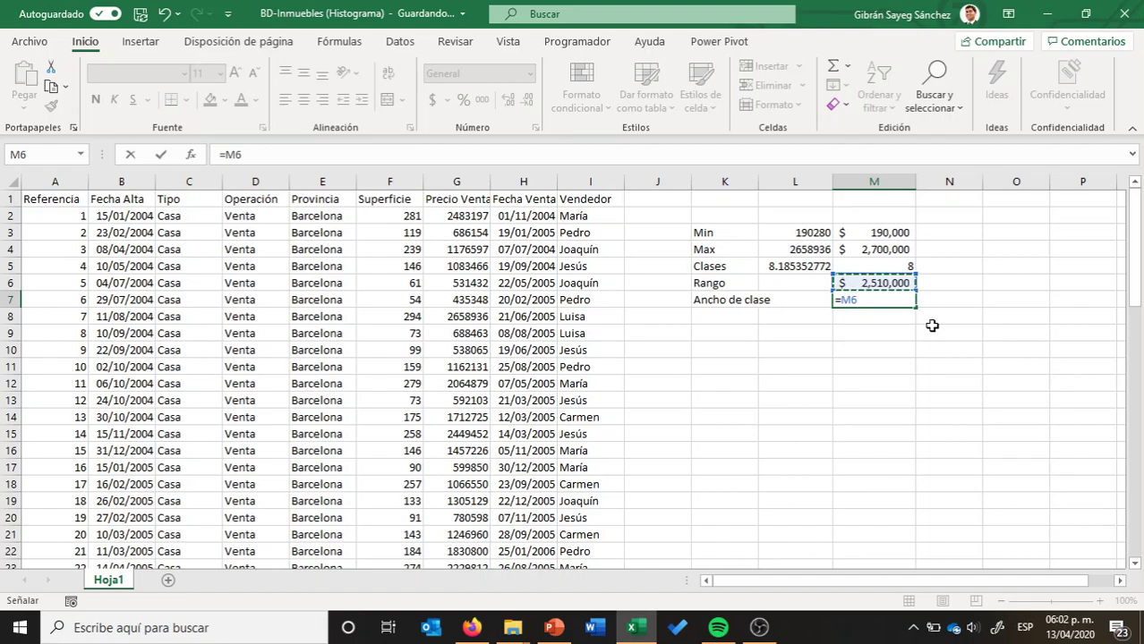
text(/)
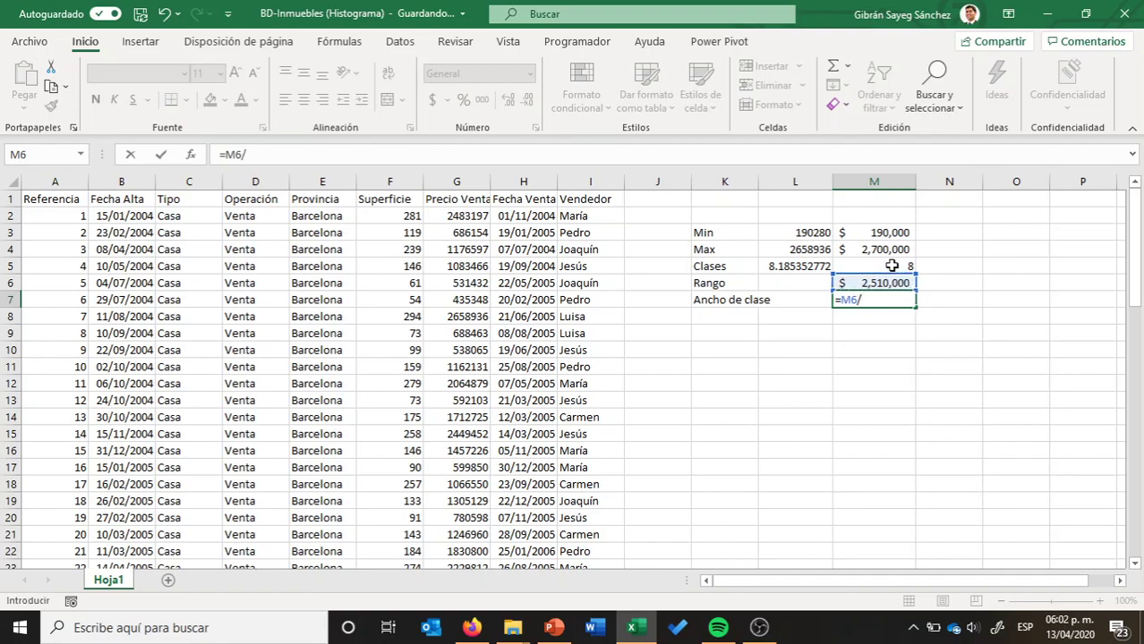
click(892, 265)
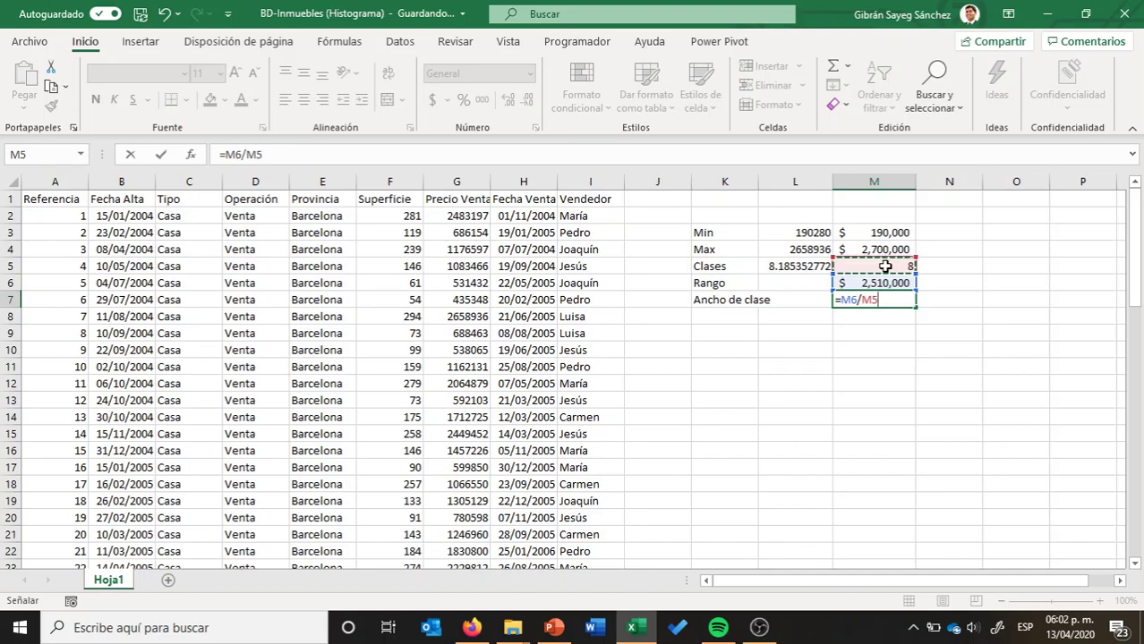
key(Return)
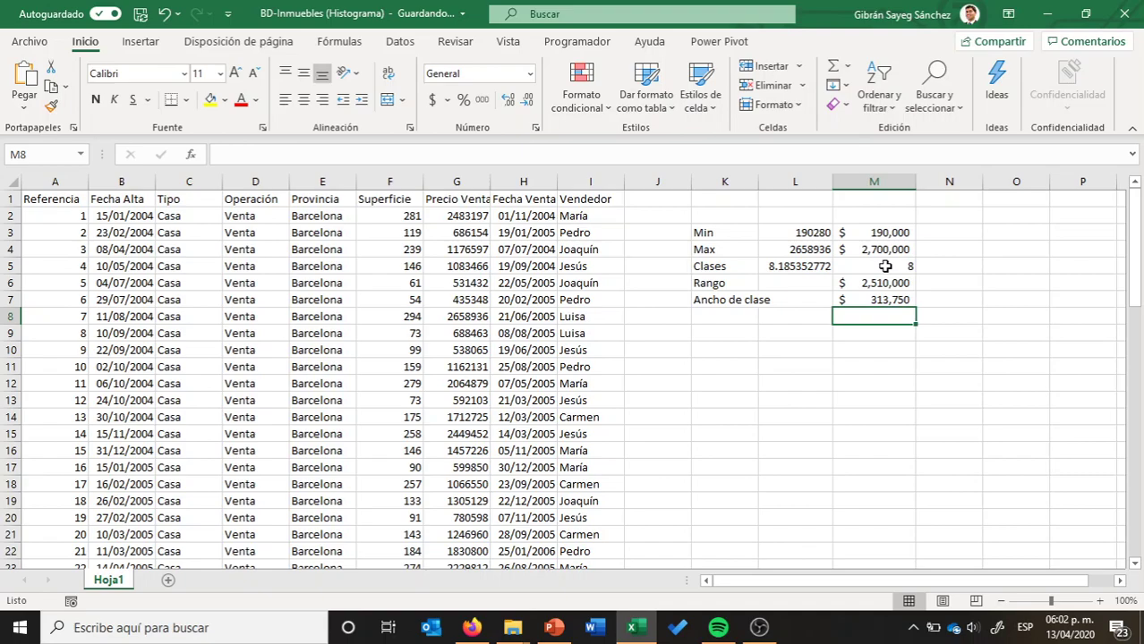
click(732, 333)
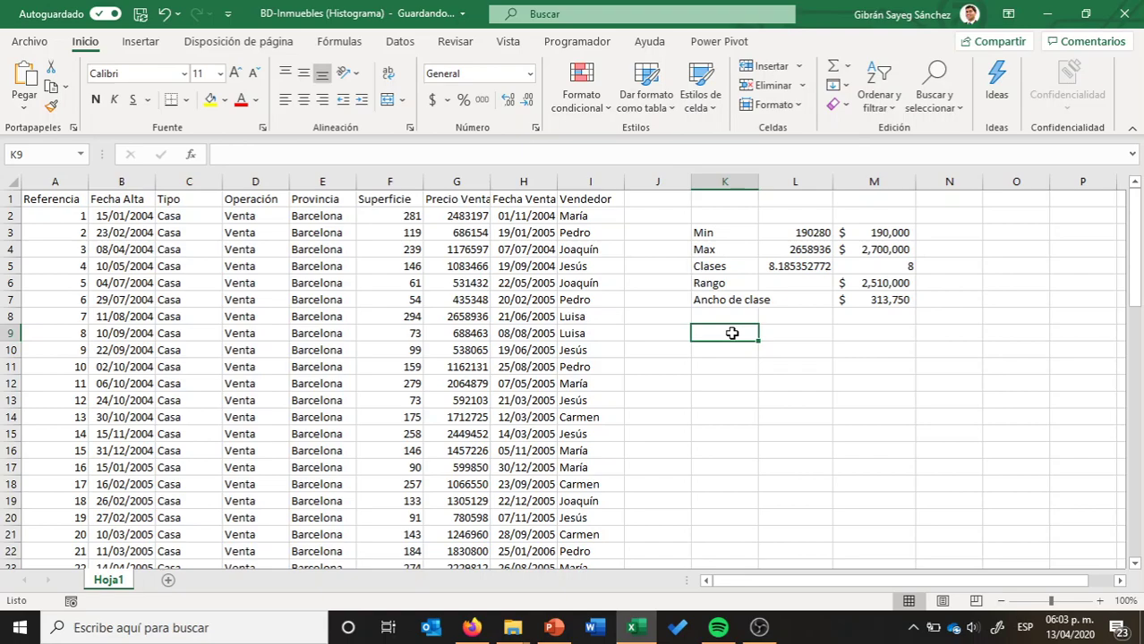
Step: Enter table headers Clases, Lim Inf and Lim Sup in K9:M9
text(Clases)
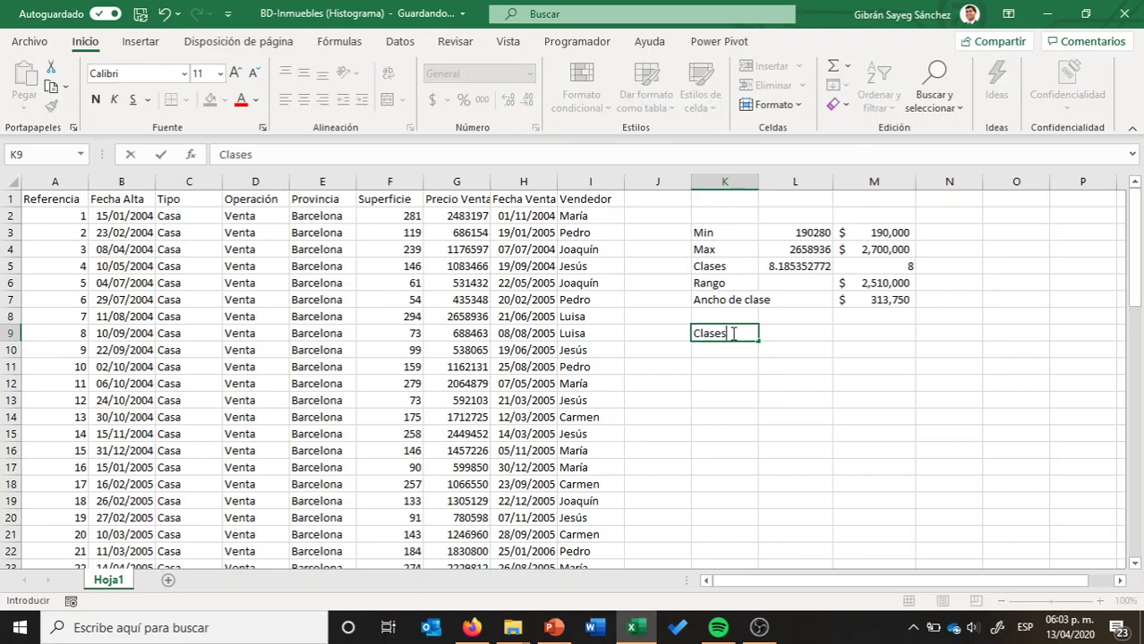
key(Tab)
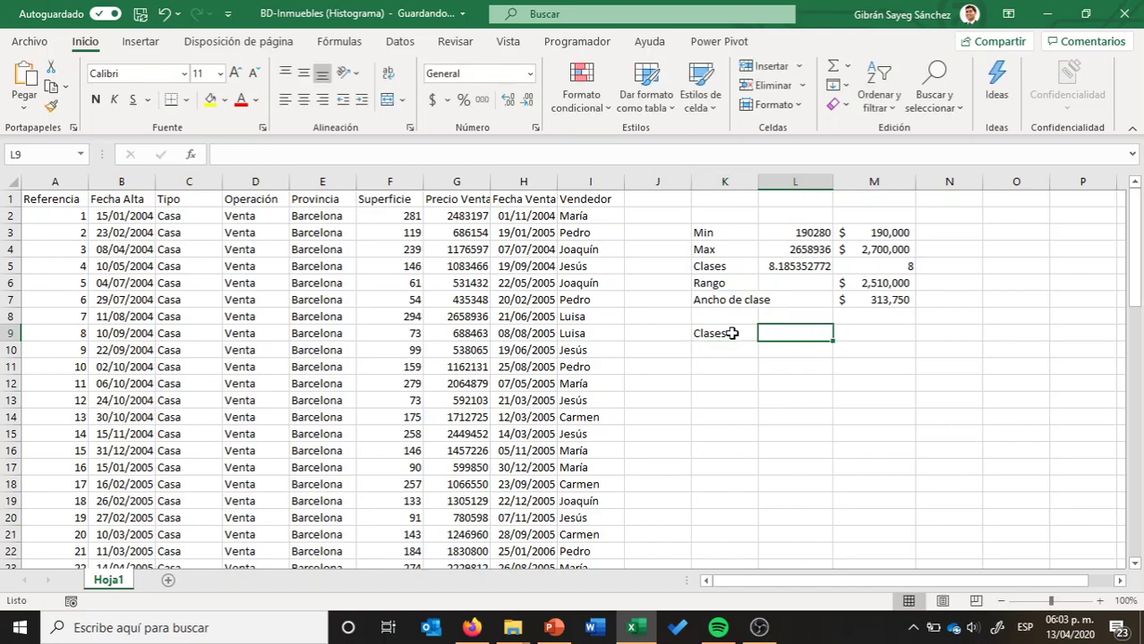
text(Lim Inf)
key(Tab)
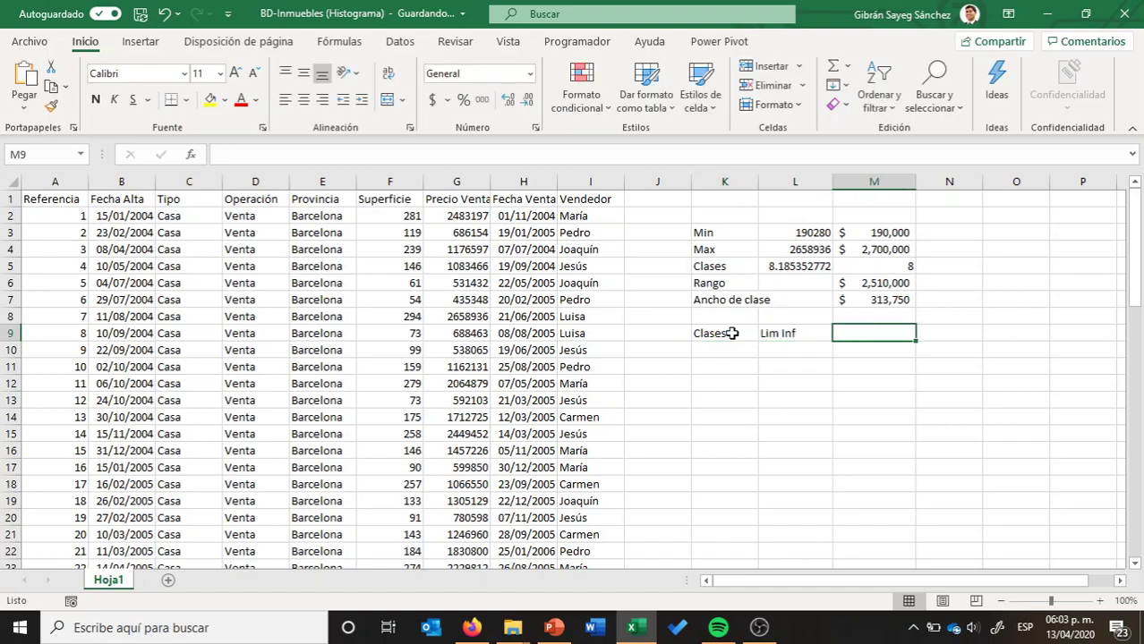
text(Lim Sup)
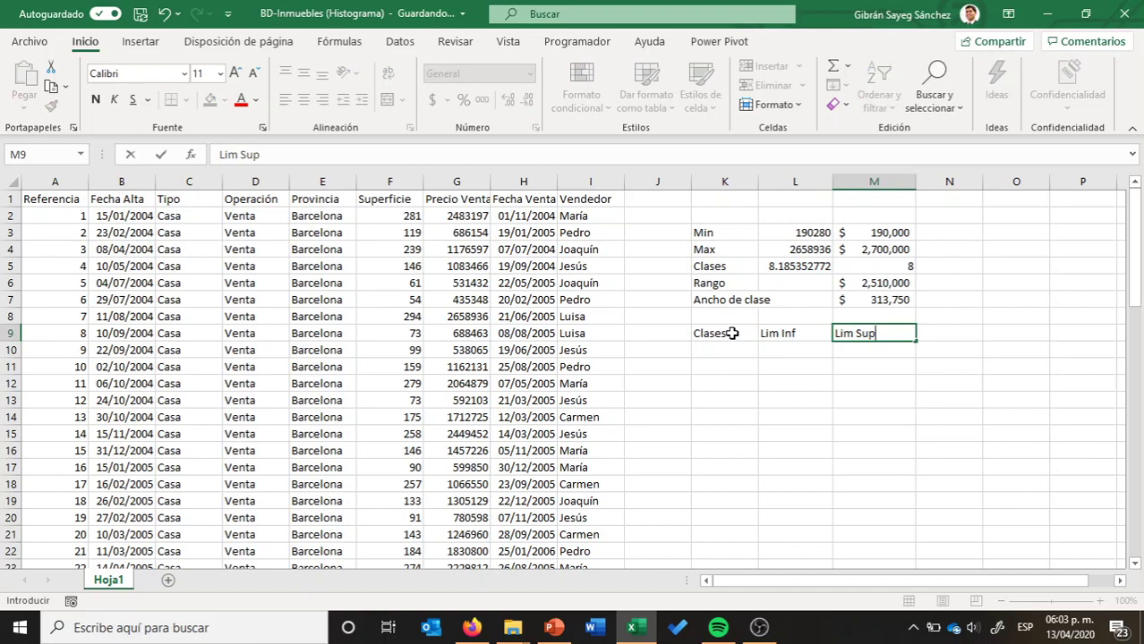
key(Return)
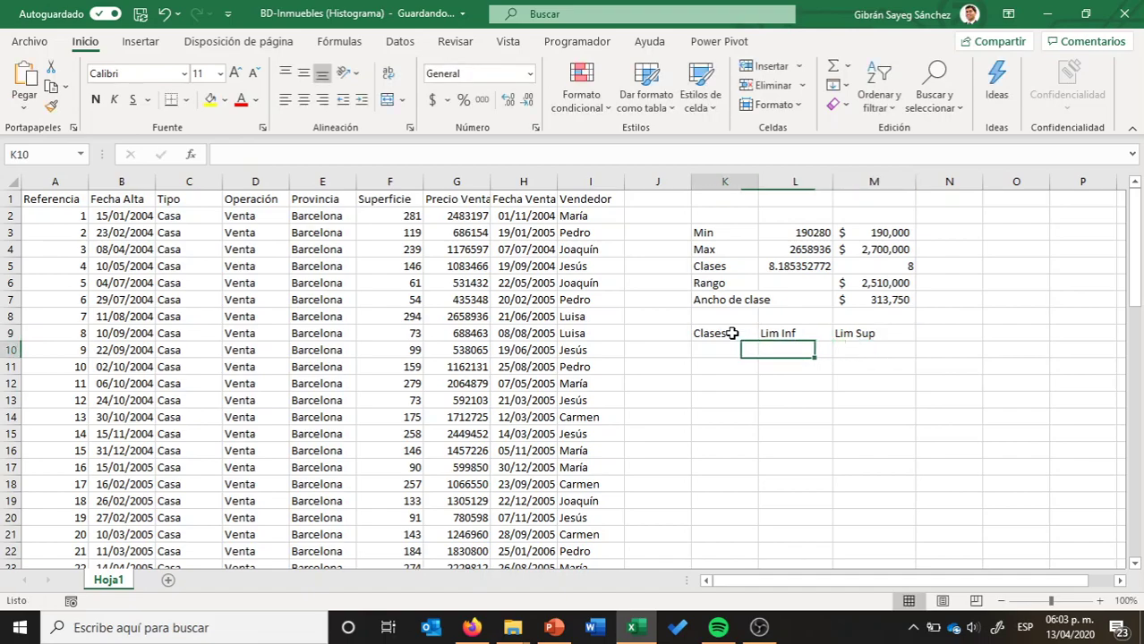
Step: Number the classes 1 through 8 down K10:K17
text(1 2 )
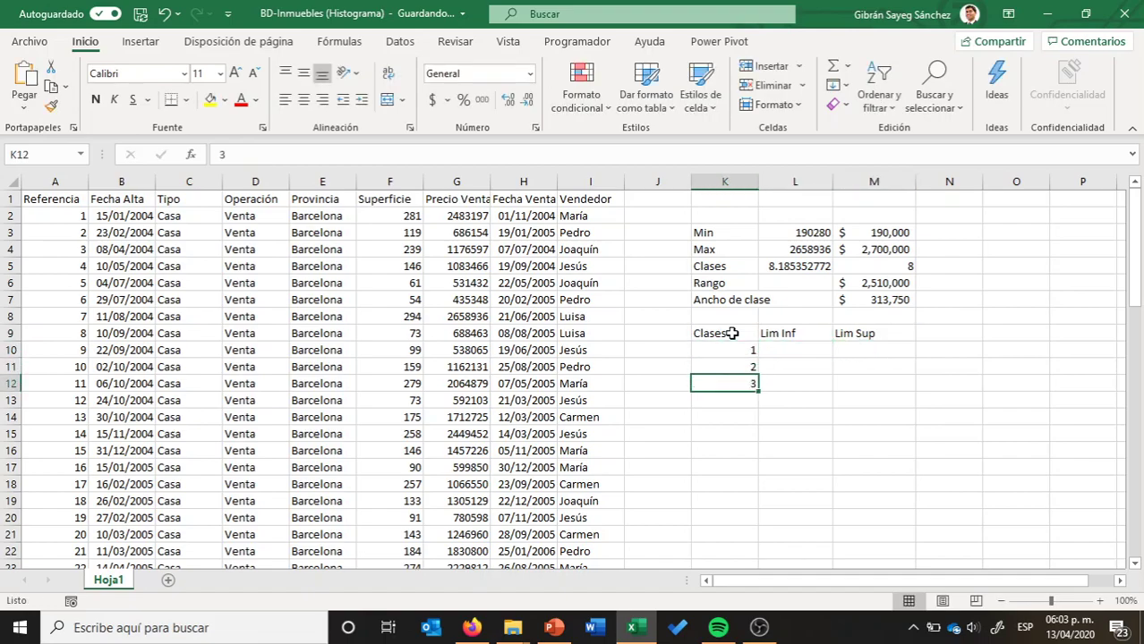
text(3 4 5 6 7 8)
key(Right)
key(Up)
key(Up)
key(Up)
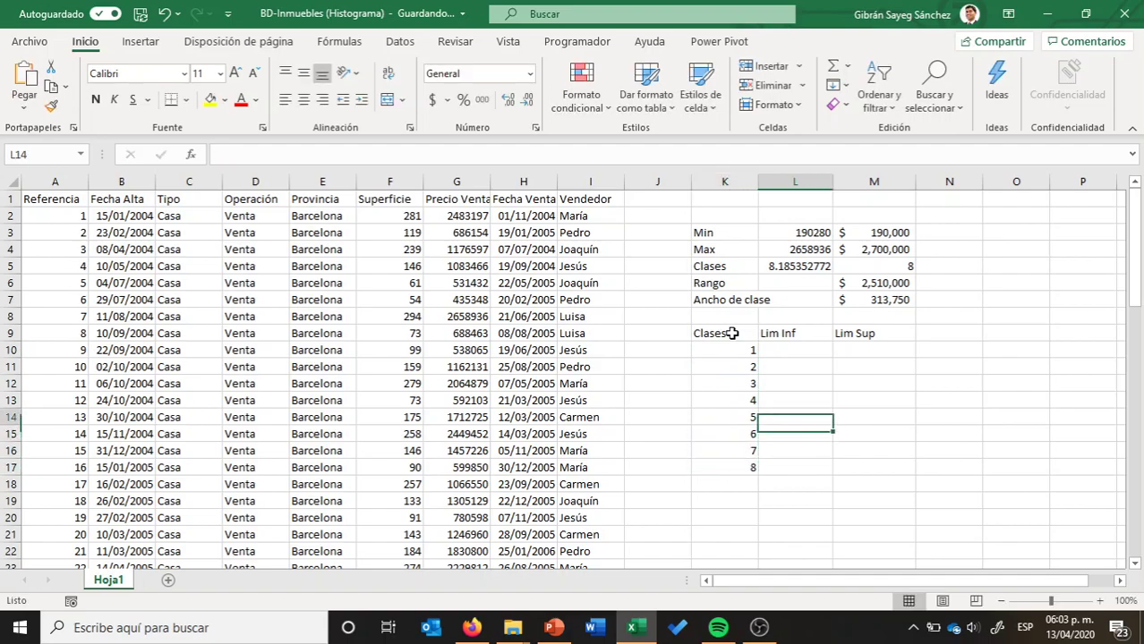
key(Up)
key(Up)
key(Up)
key(Up)
Step: Set the first class limits: L10 =M3 and M10 =L10+$M$7
text(=)
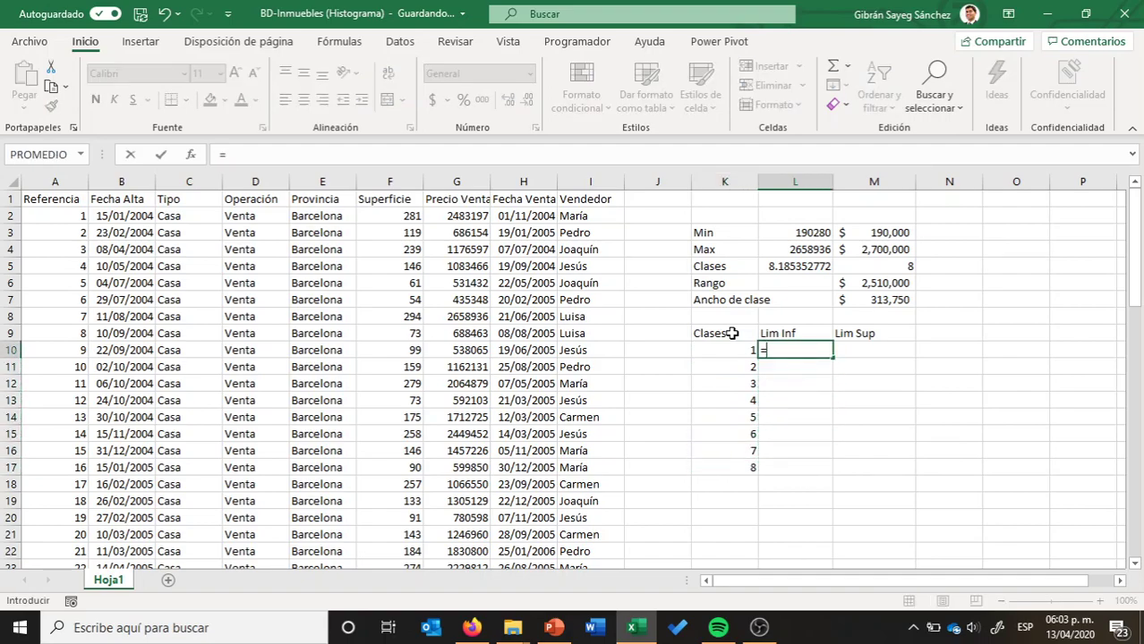
click(880, 231)
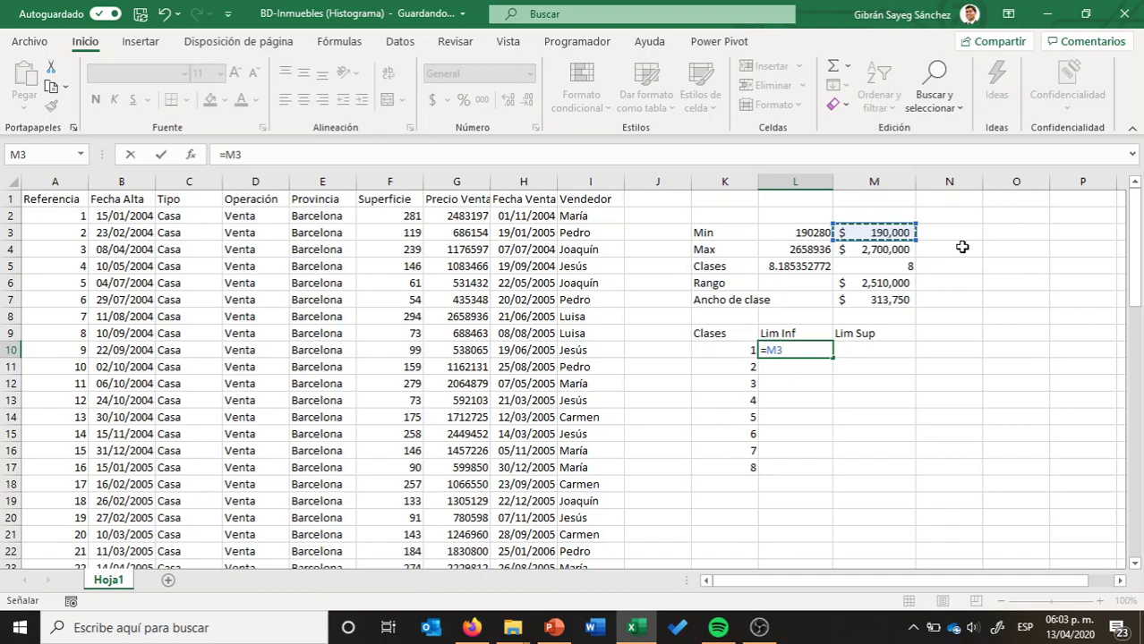
key(Return)
key(Right)
key(Up)
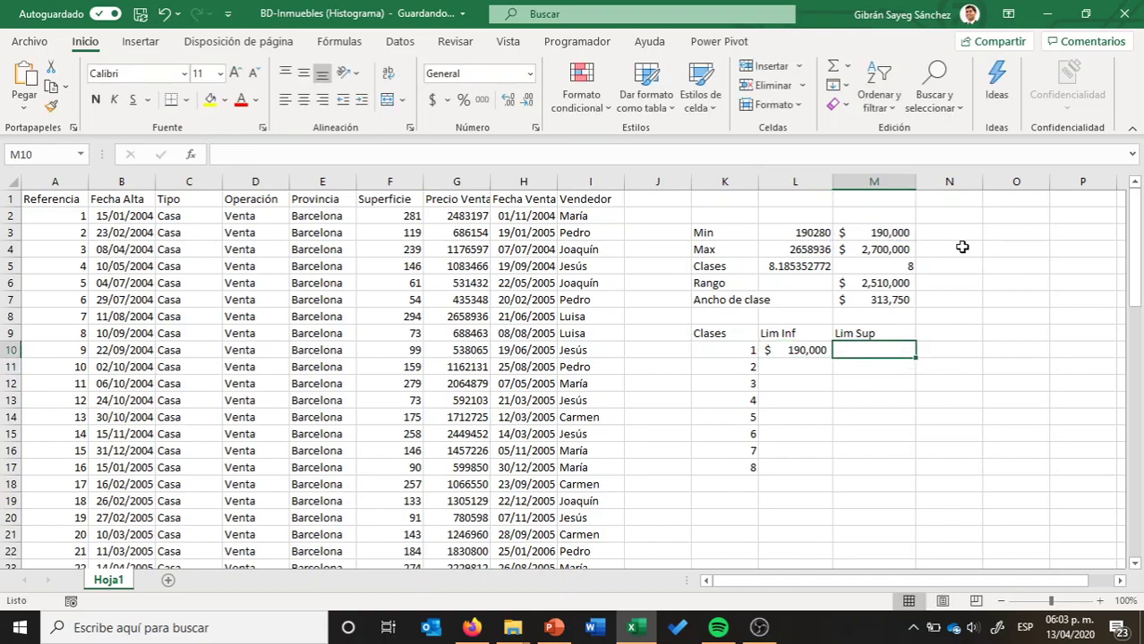
text(=)
key(Left)
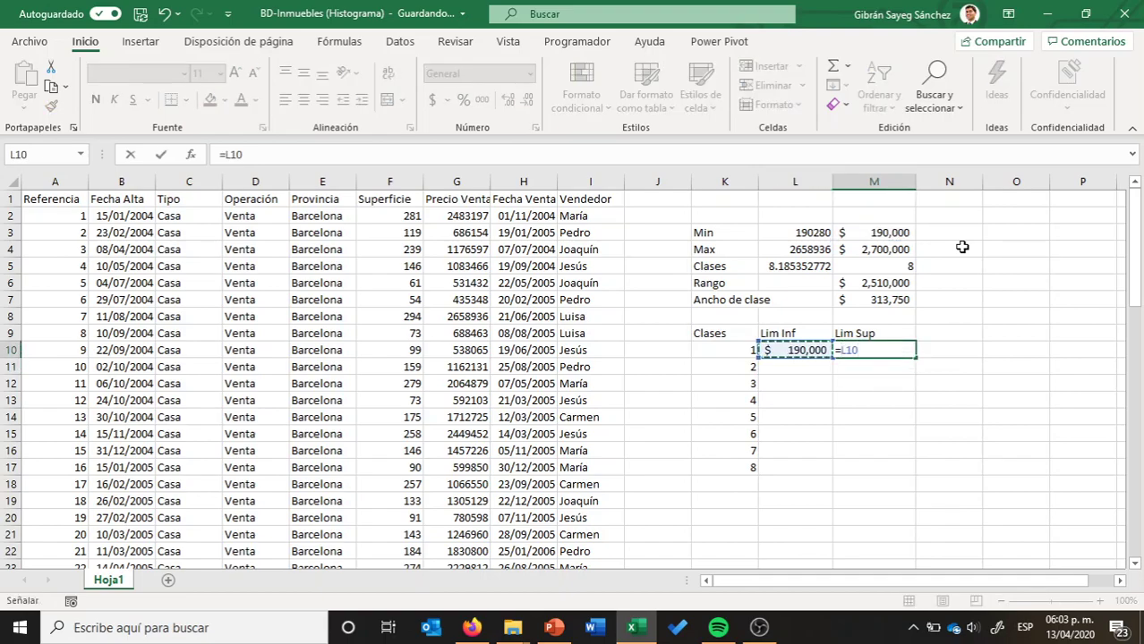
text(+)
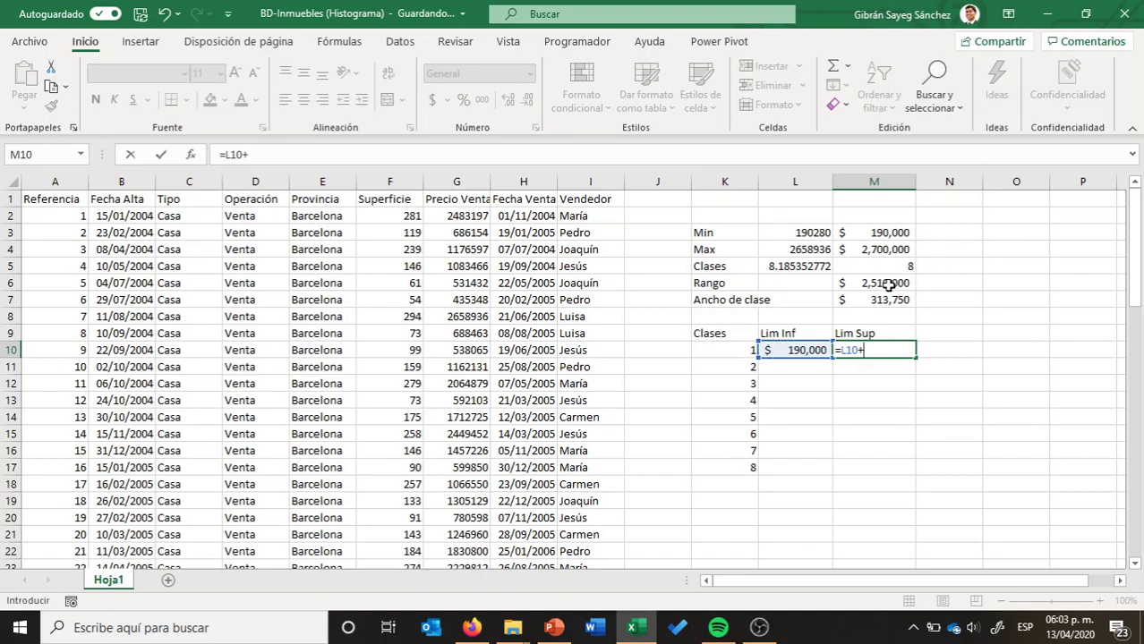
click(879, 298)
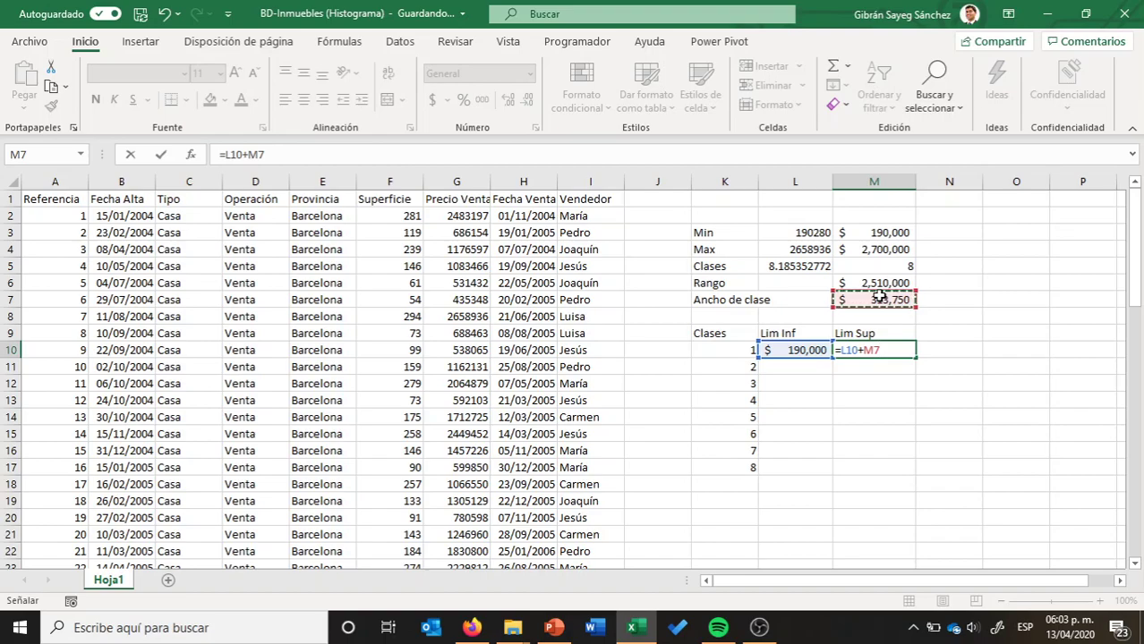
key(F4)
key(Return)
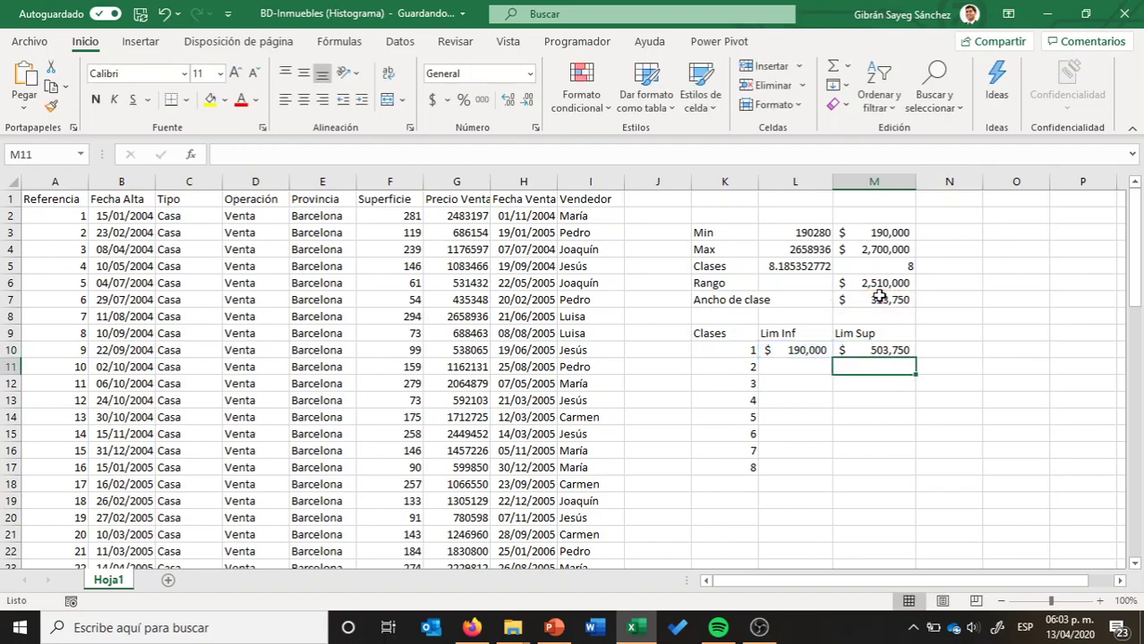
Step: Set L11 =M10 and fill both limit formulas down to class 8
key(Left)
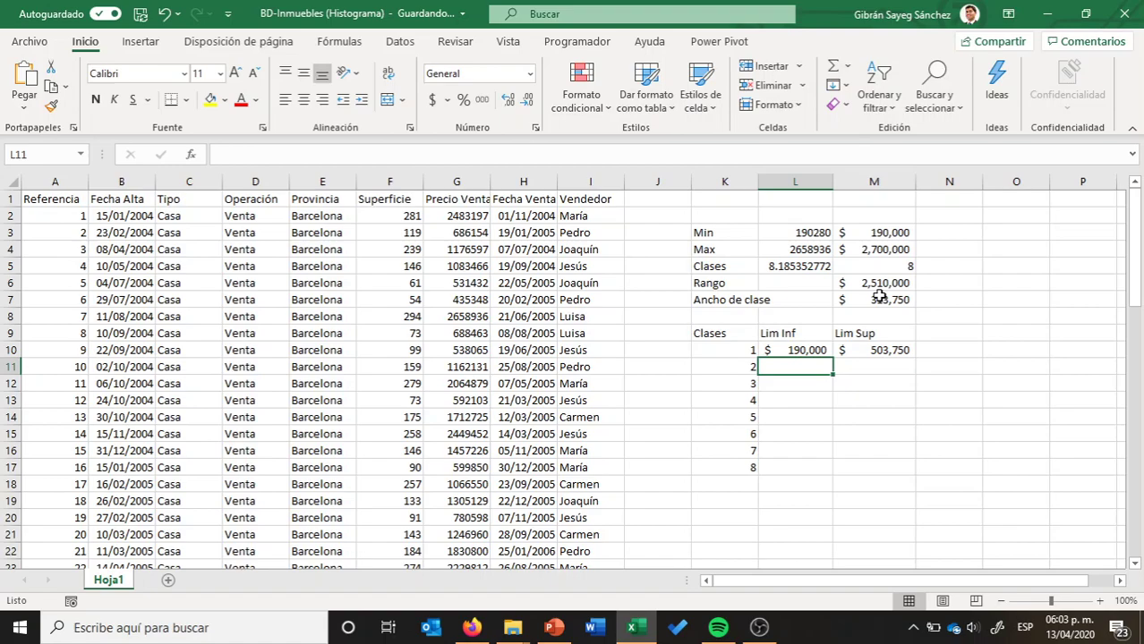
text(=)
key(Up)
key(Right)
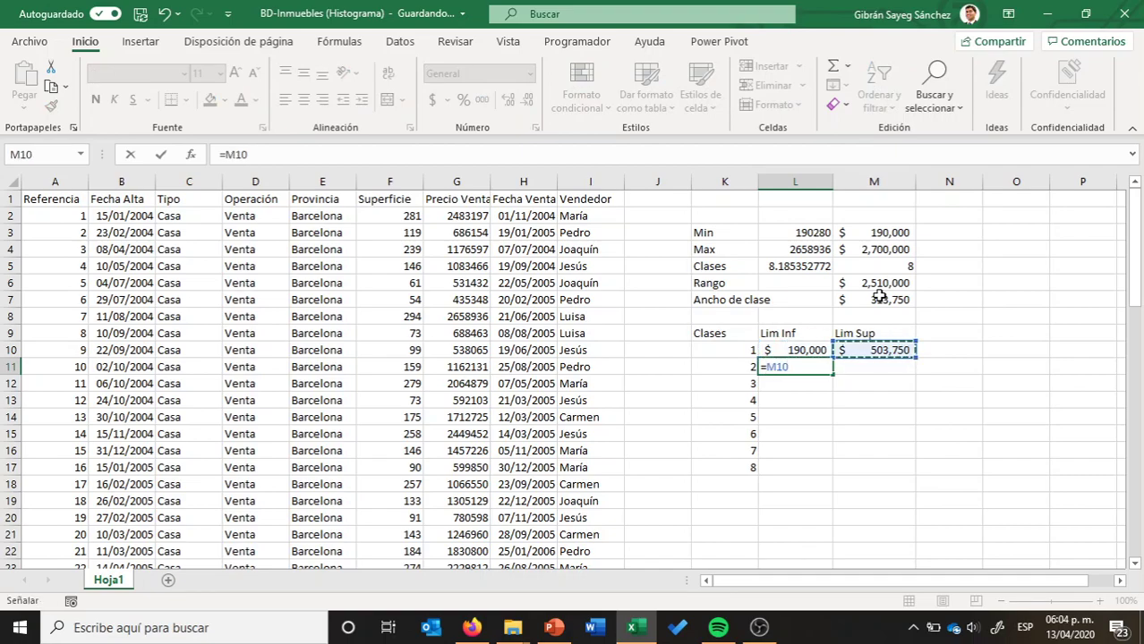
key(Return)
key(Right)
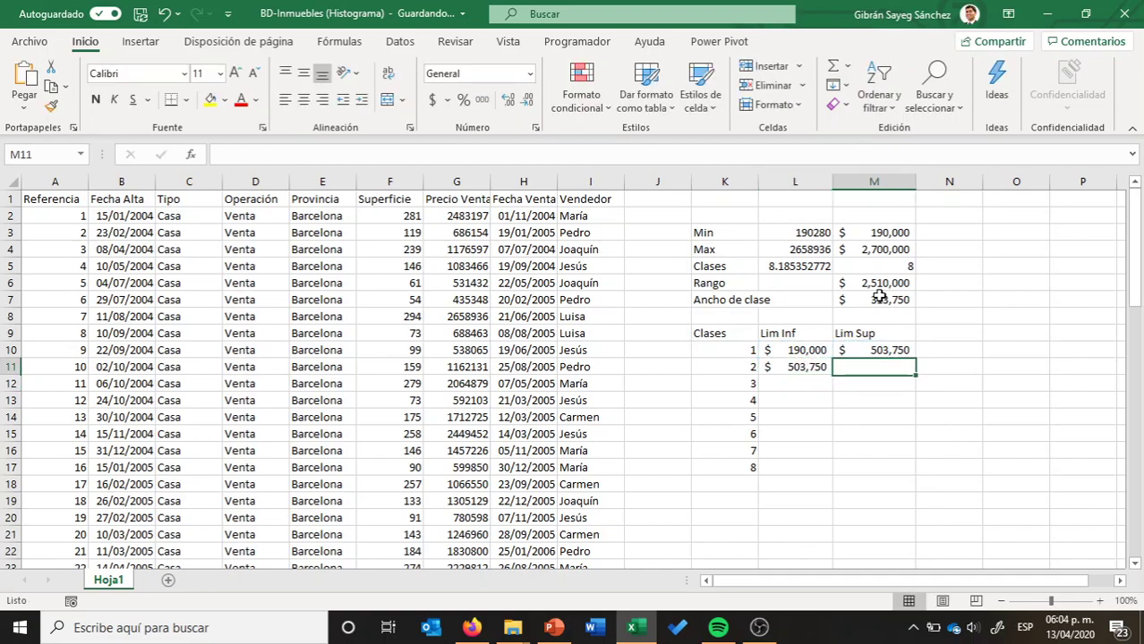
key(Up)
key(Up)
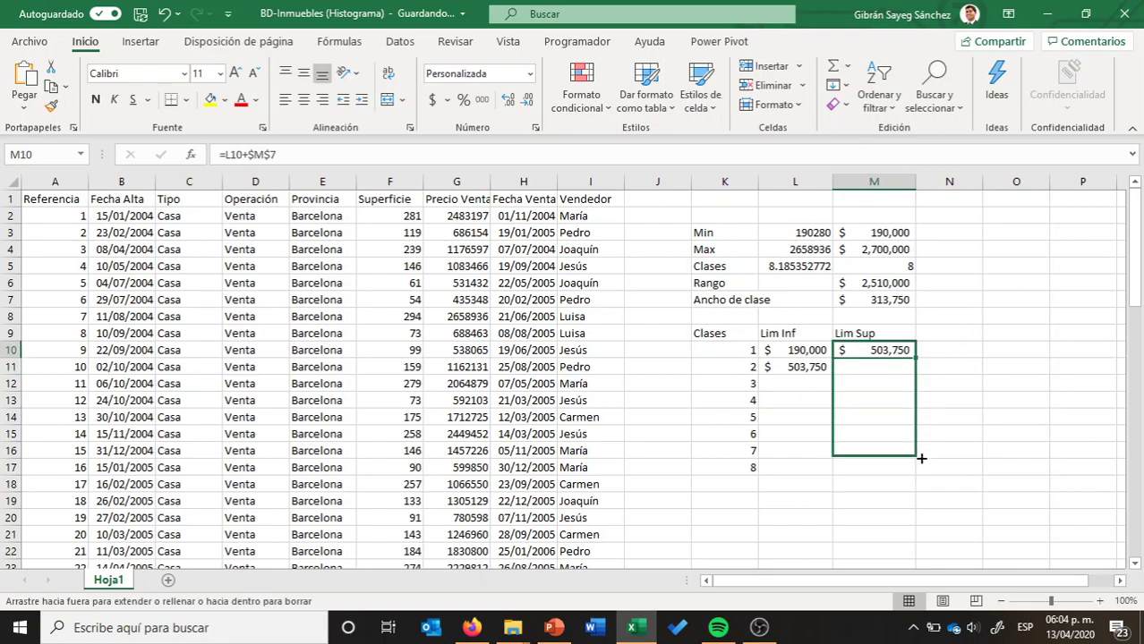
drag(916, 359, 917, 470)
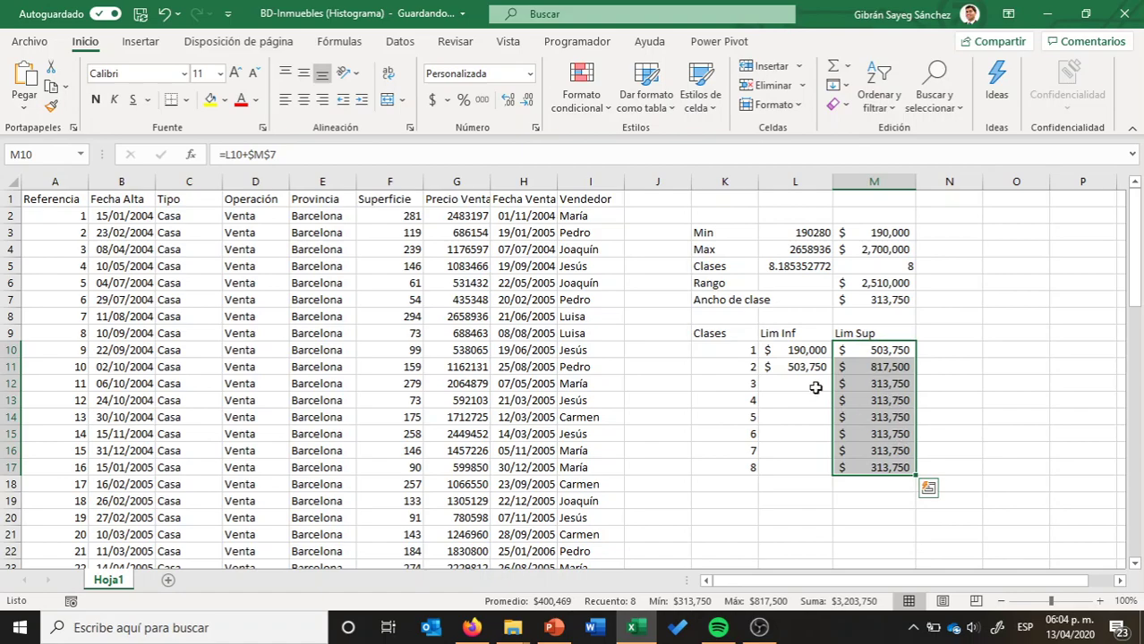
click(816, 369)
drag(832, 375, 832, 474)
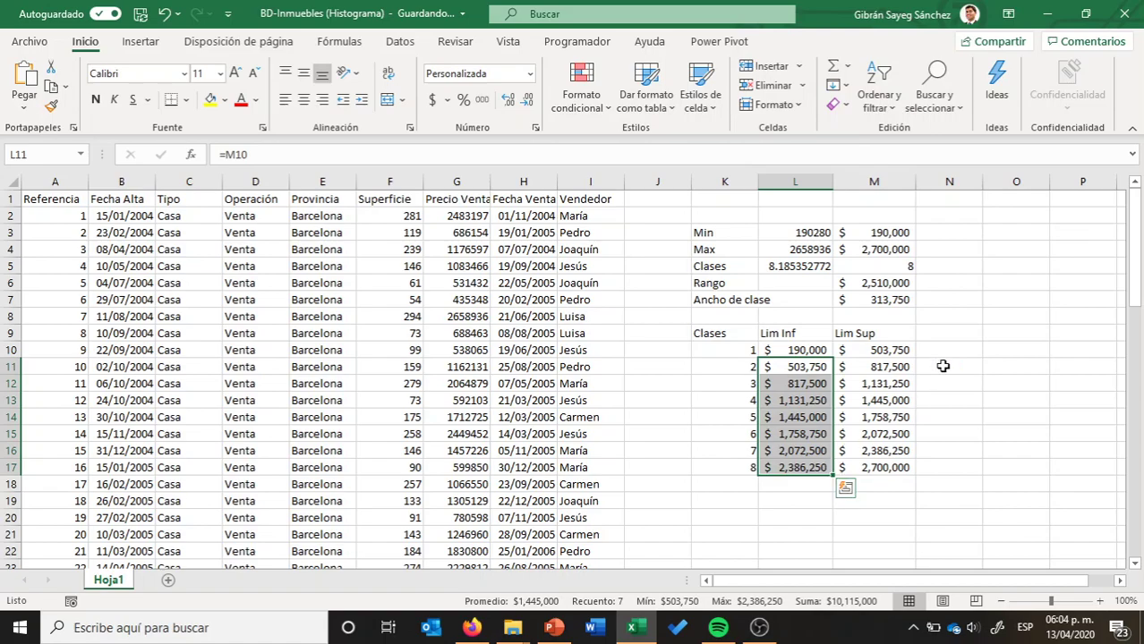
Step: Verify the first lower limit matches Min and the last upper limit matches Max
click(810, 349)
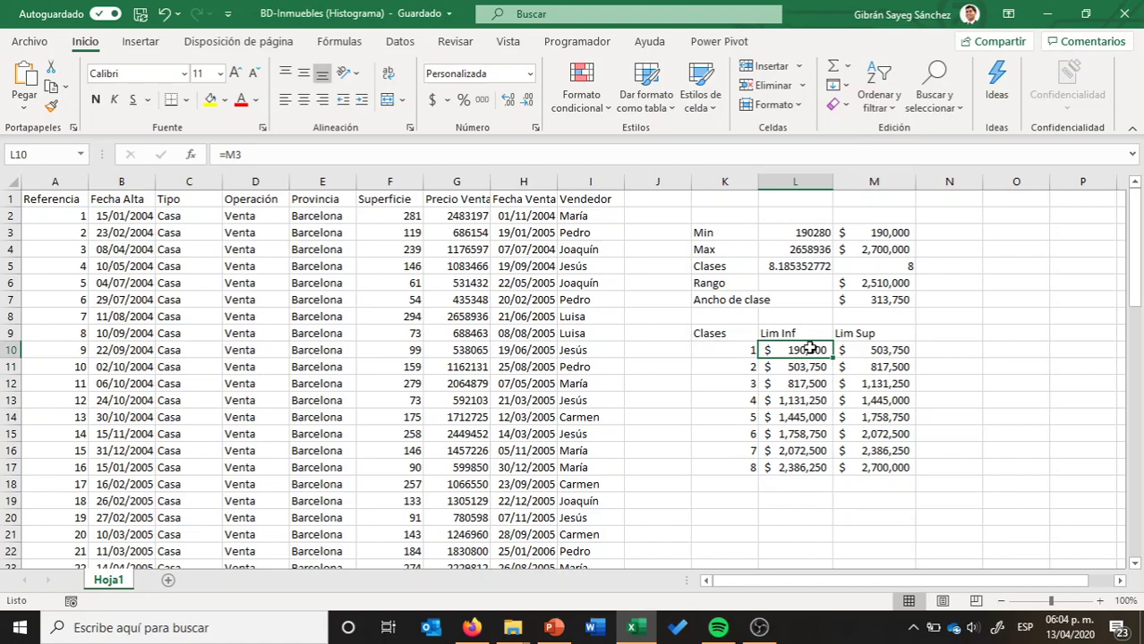
click(884, 232)
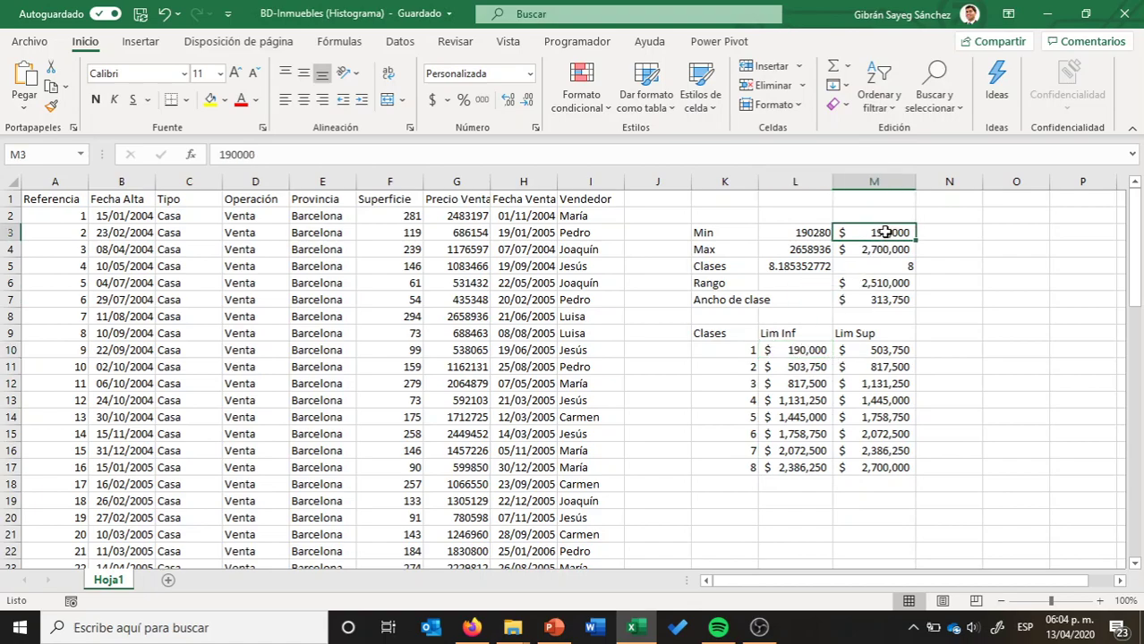
click(891, 473)
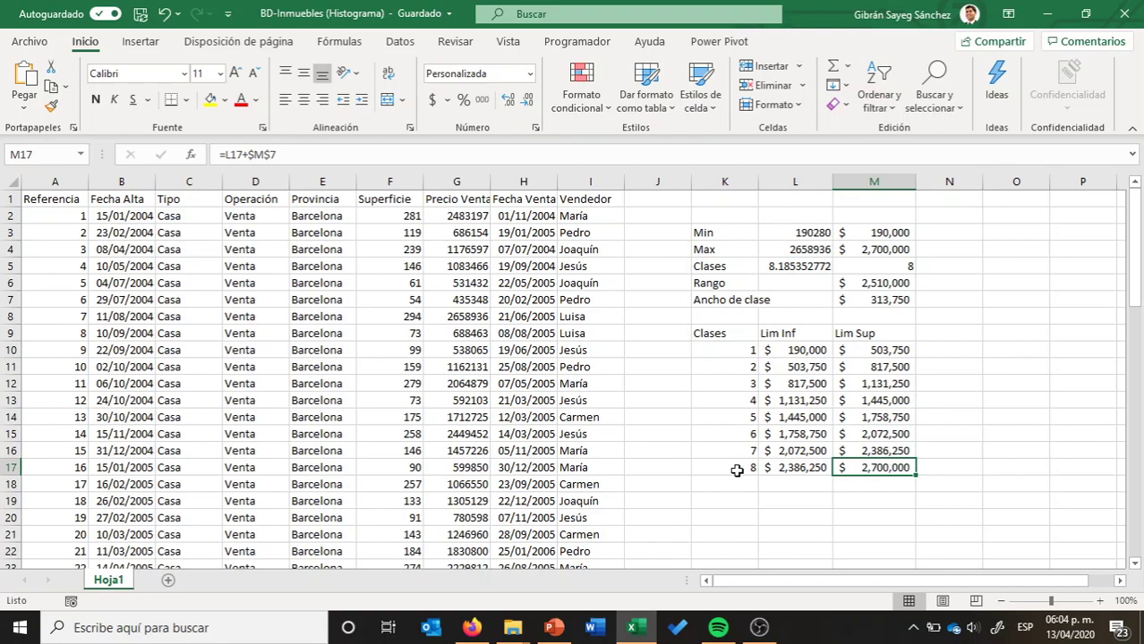
click(896, 252)
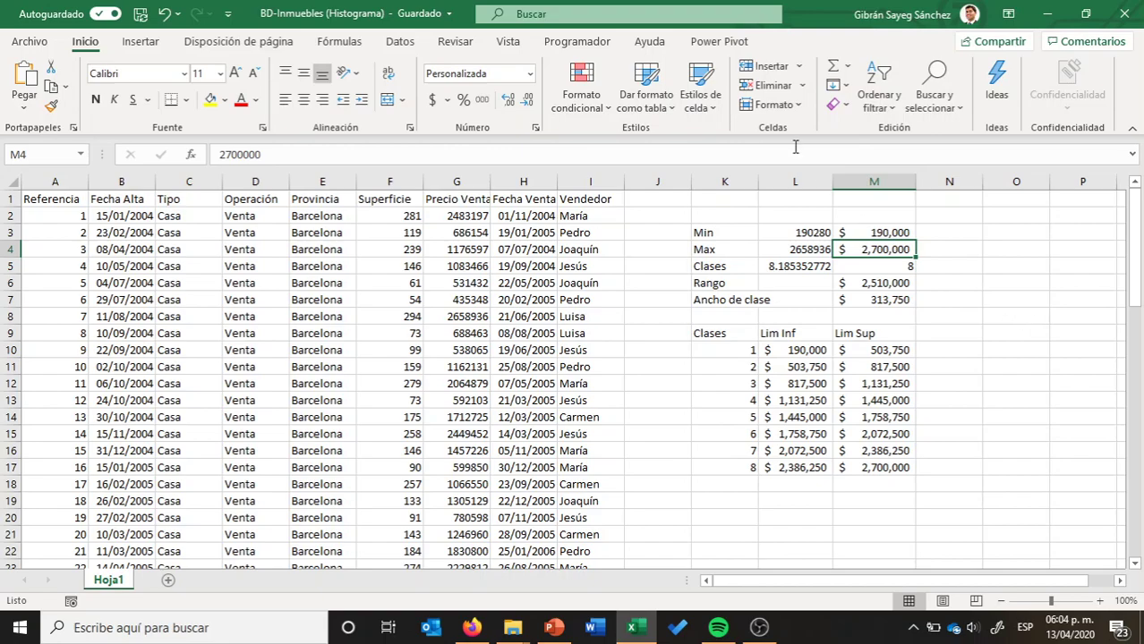
Step: Turn on the Herramientas para análisis add-in in the Complementos dialog found via search
click(549, 15)
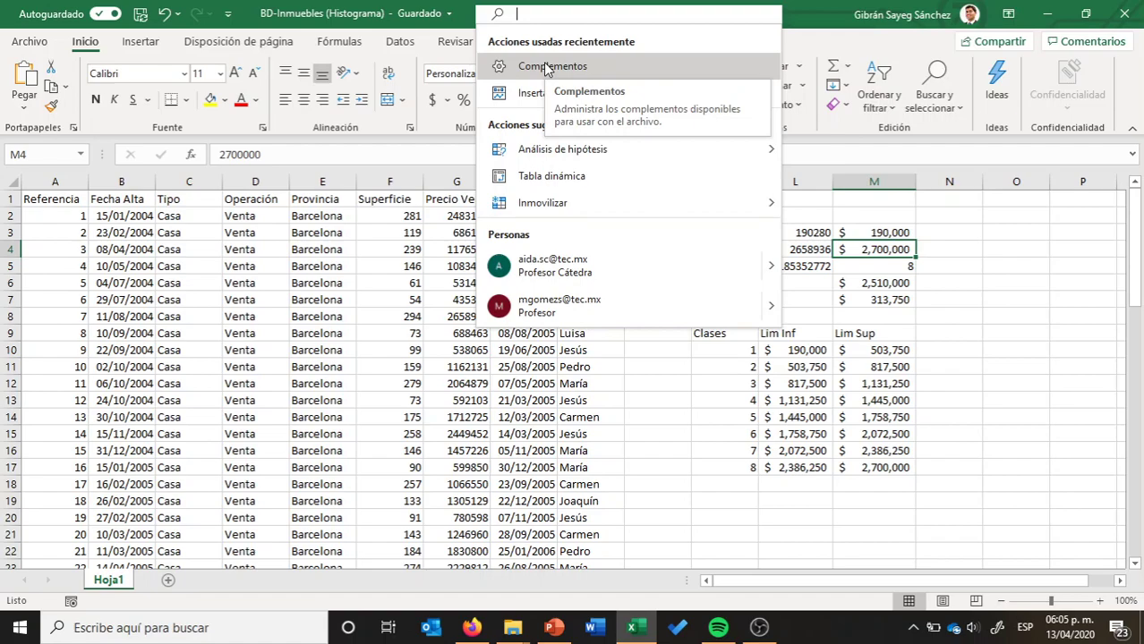
click(547, 67)
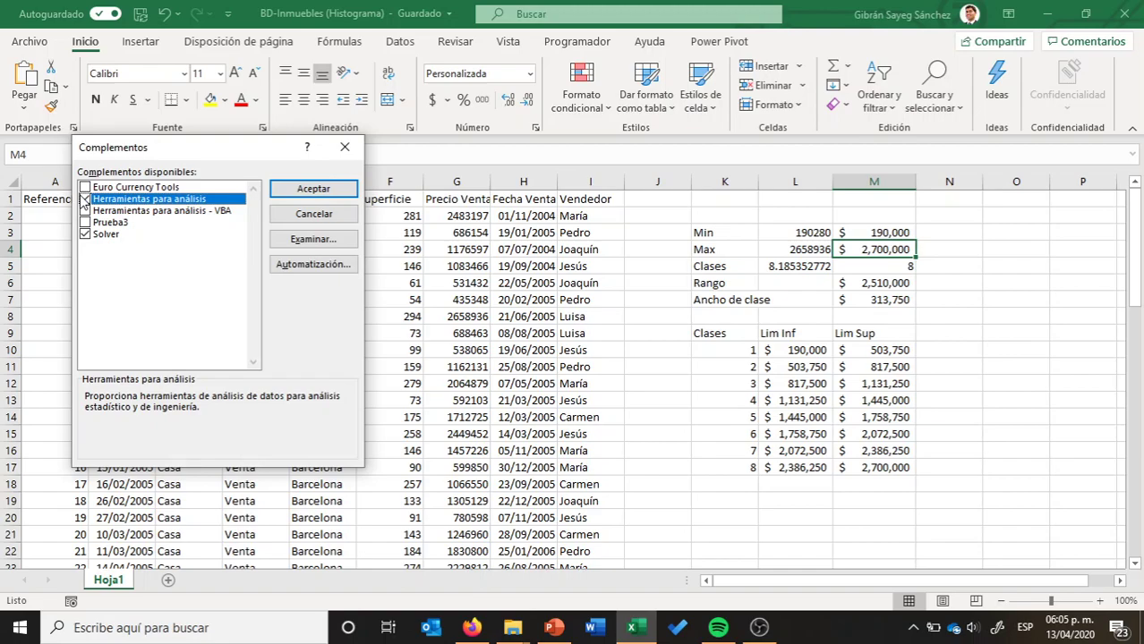
click(85, 199)
click(308, 190)
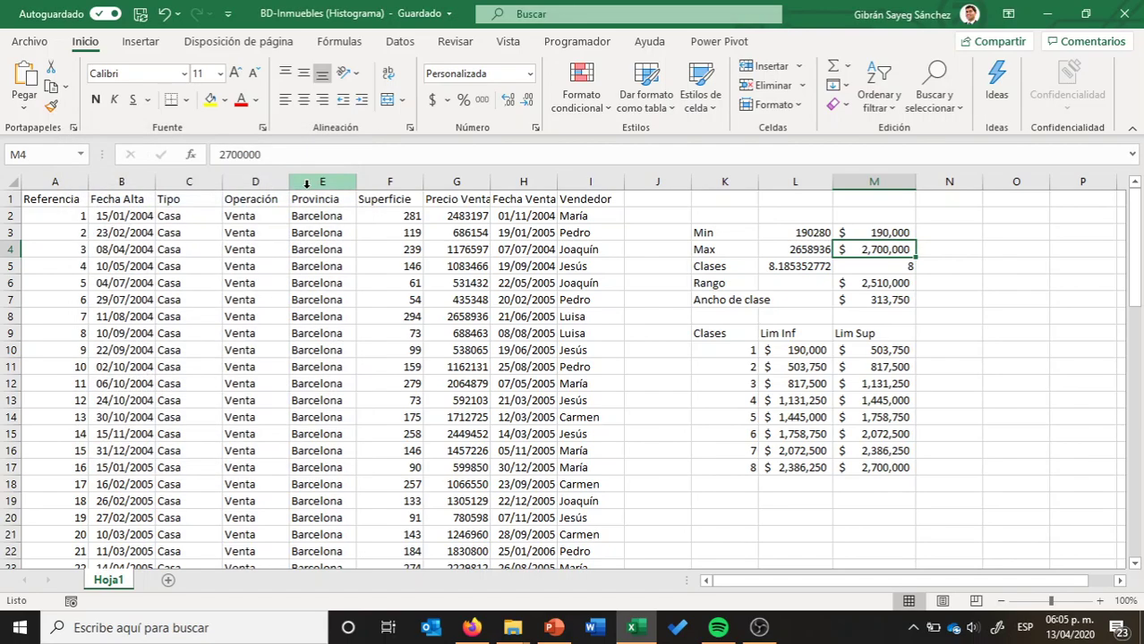
Step: Launch the Histograma tool from Datos > Análisis de datos
click(403, 42)
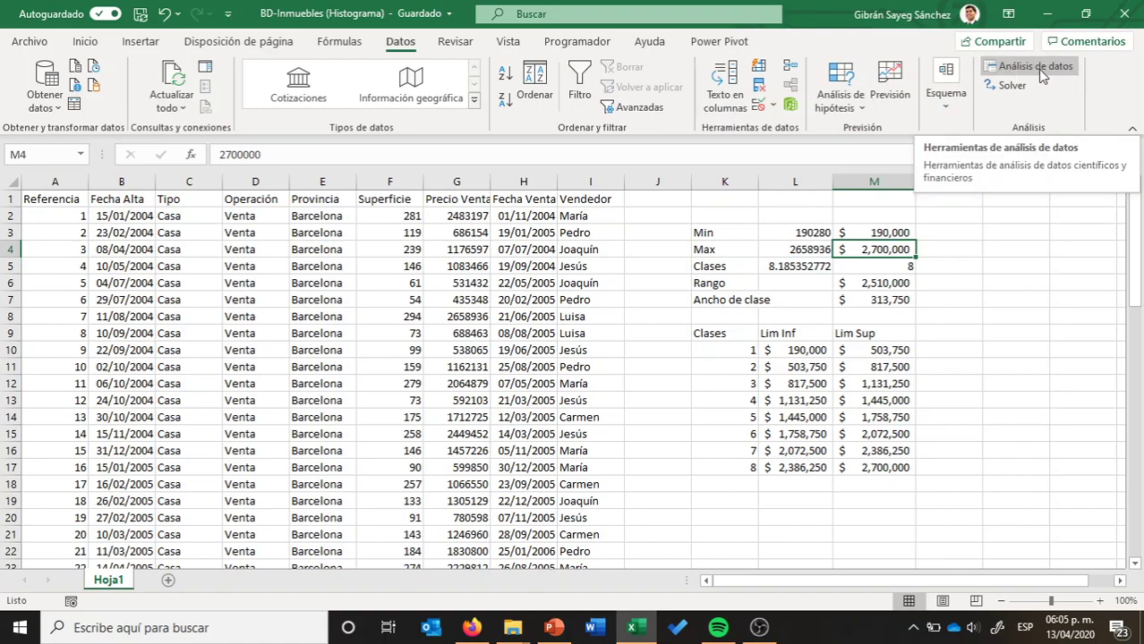
click(1037, 69)
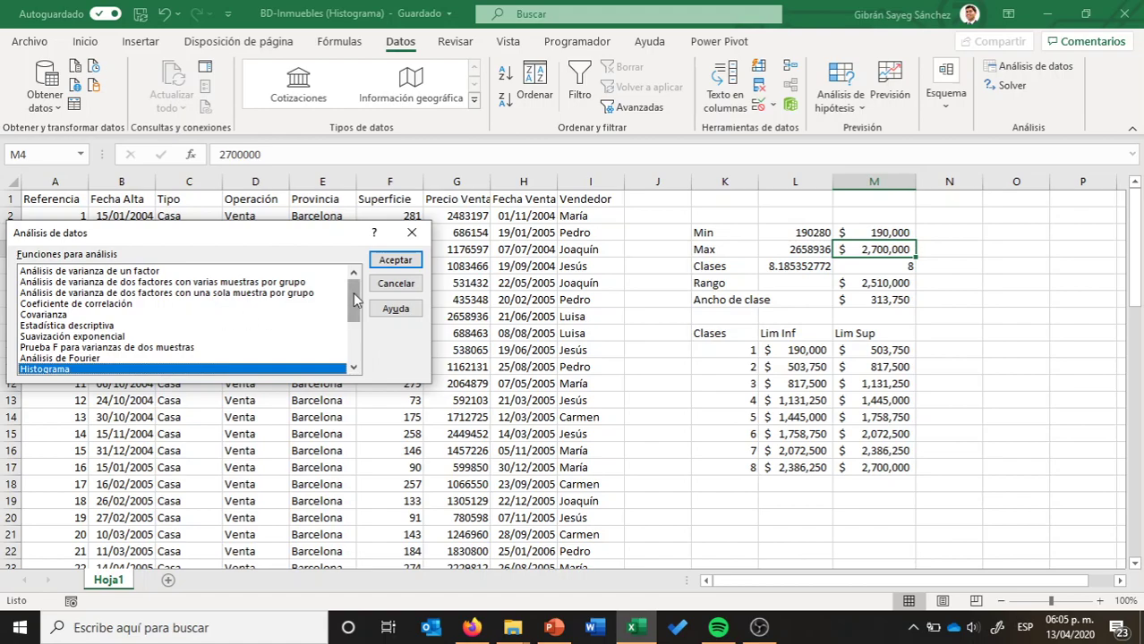
drag(354, 299, 356, 320)
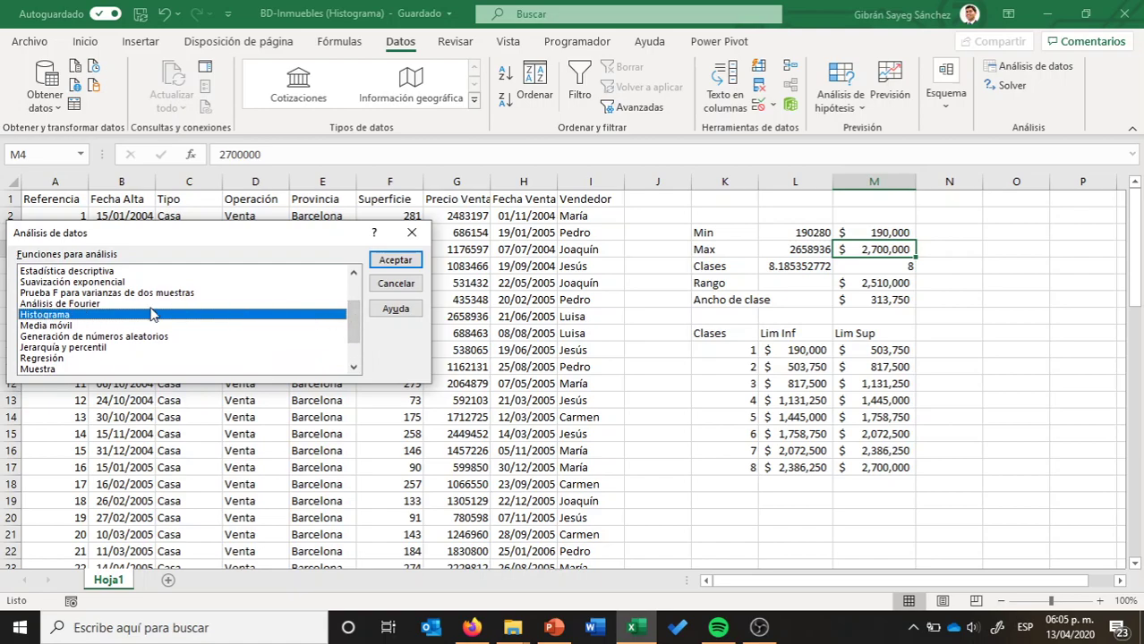
click(399, 262)
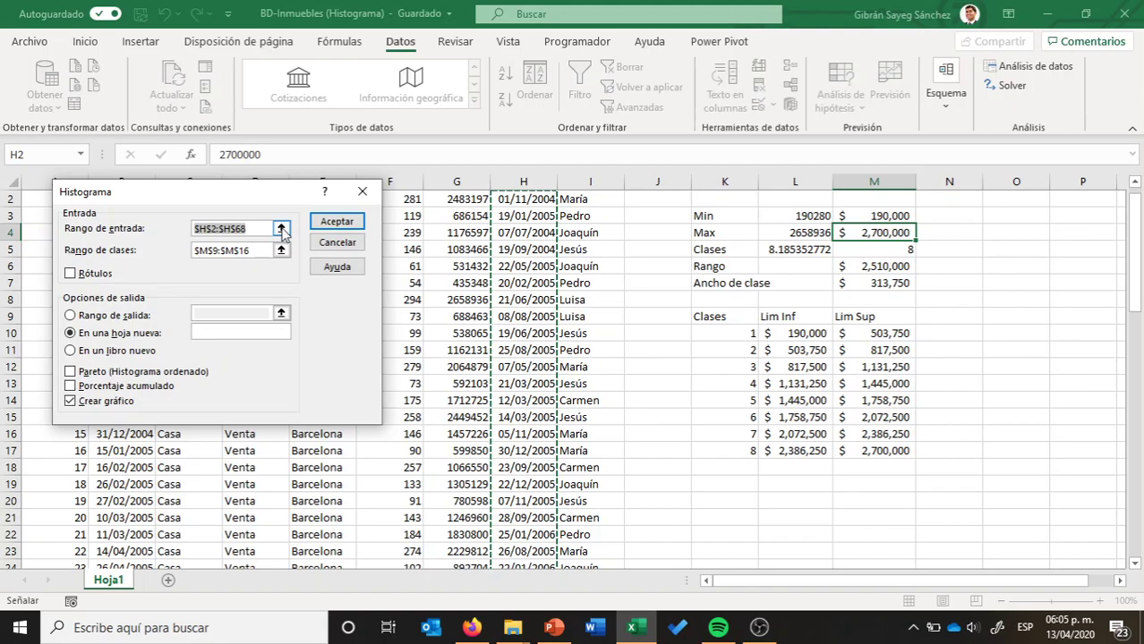
Step: Set the histogram input range to the Precio Venta prices $G$2:$G$68
click(281, 229)
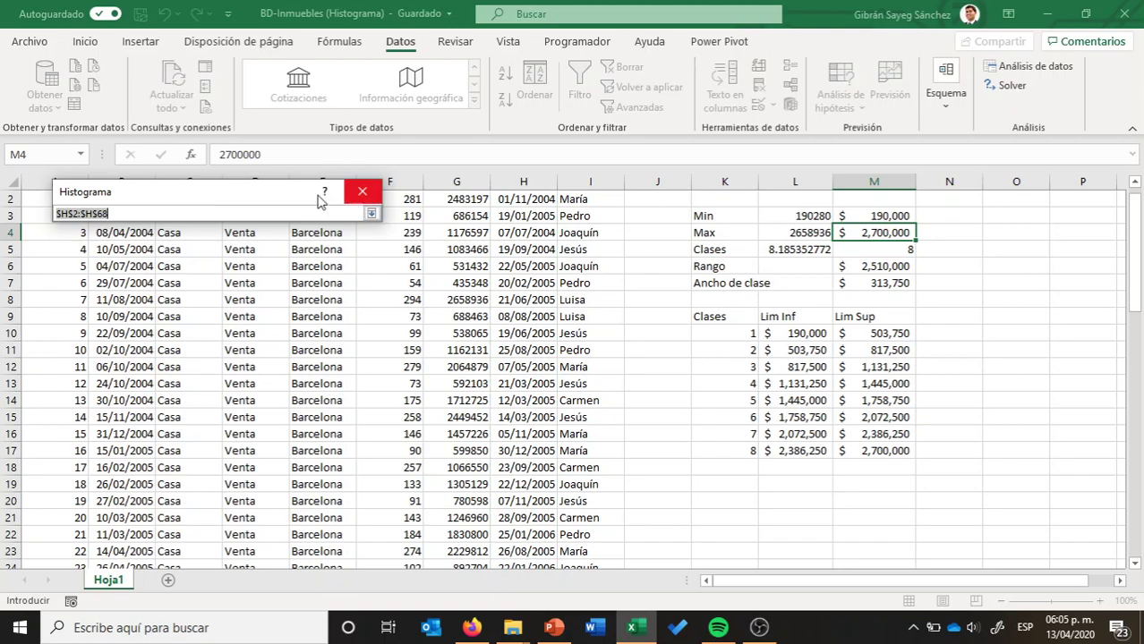
scroll(580, 285, up, 1)
scroll(580, 285, down, 1)
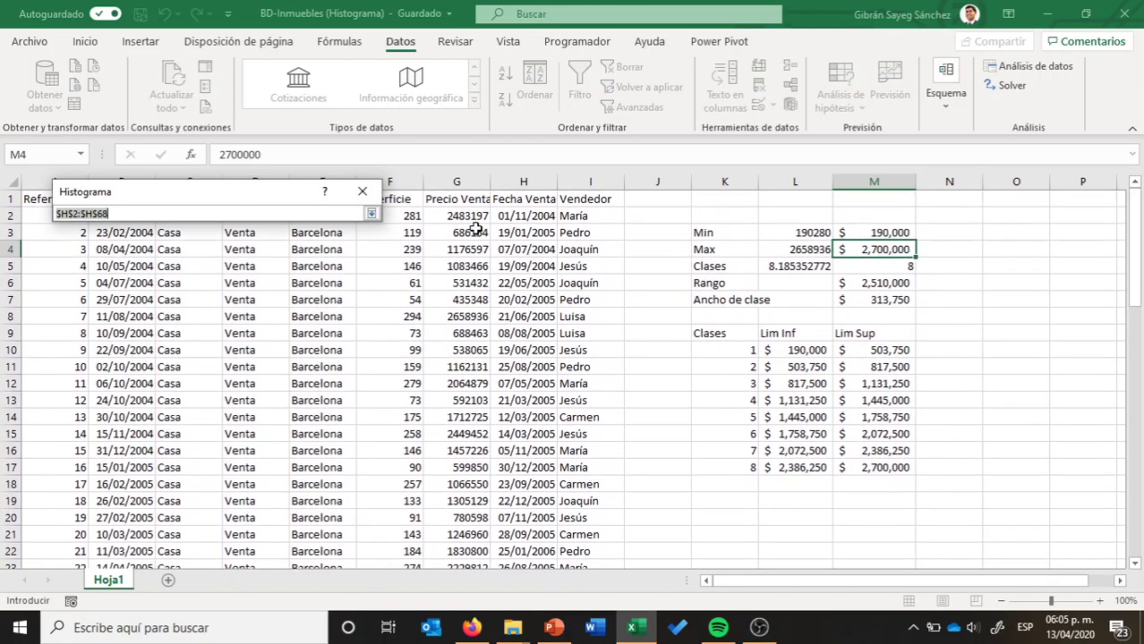
click(446, 216)
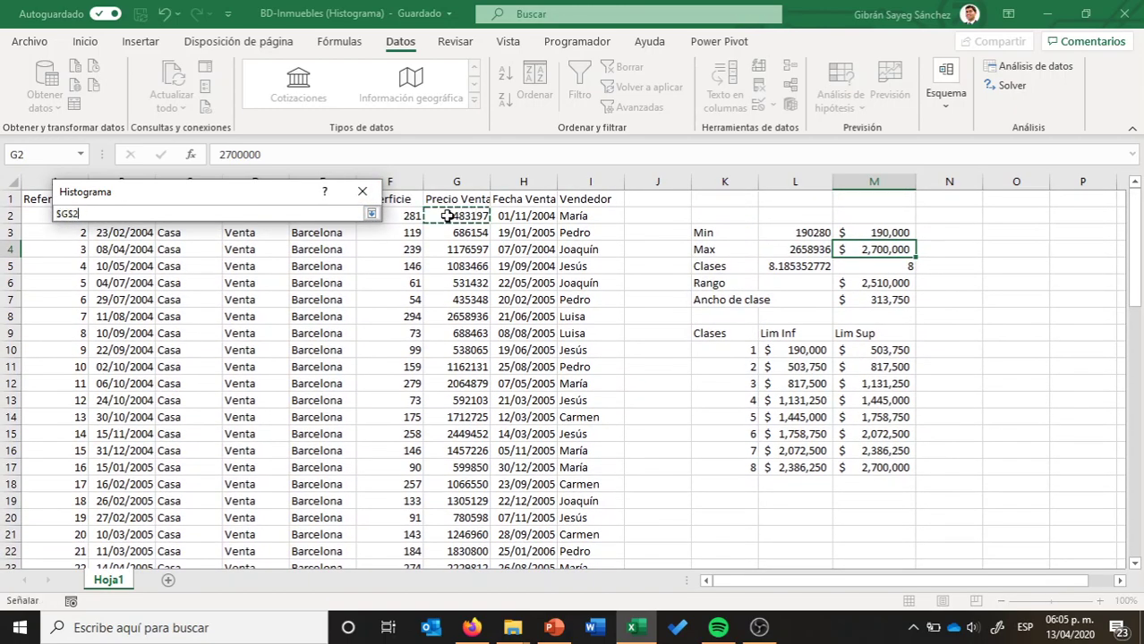
key(ctrl+shift+Down)
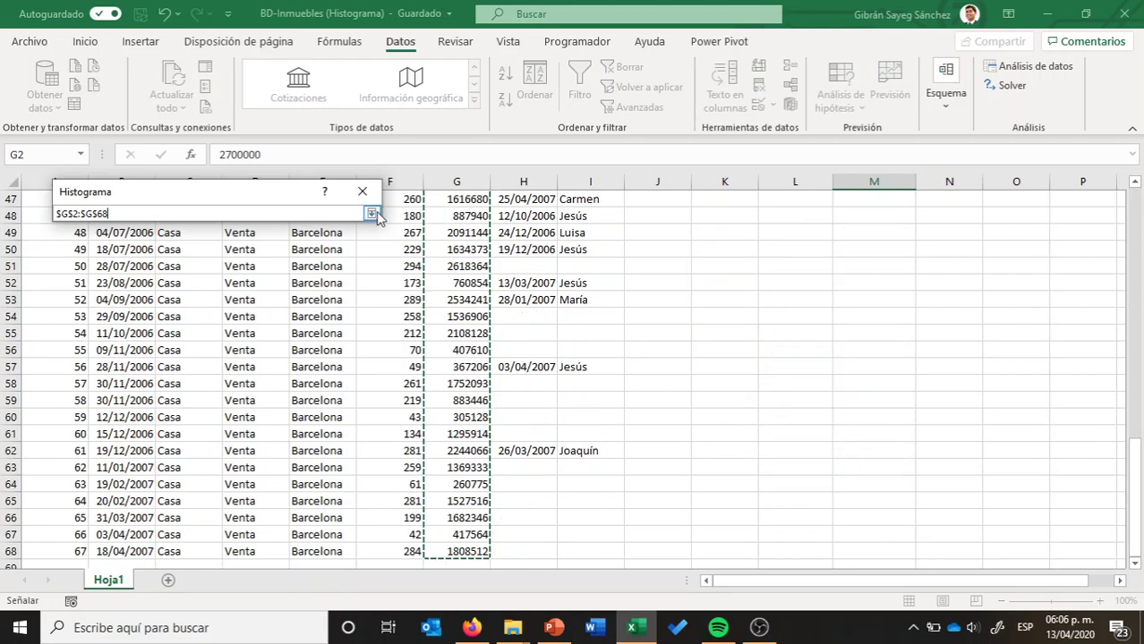
click(375, 213)
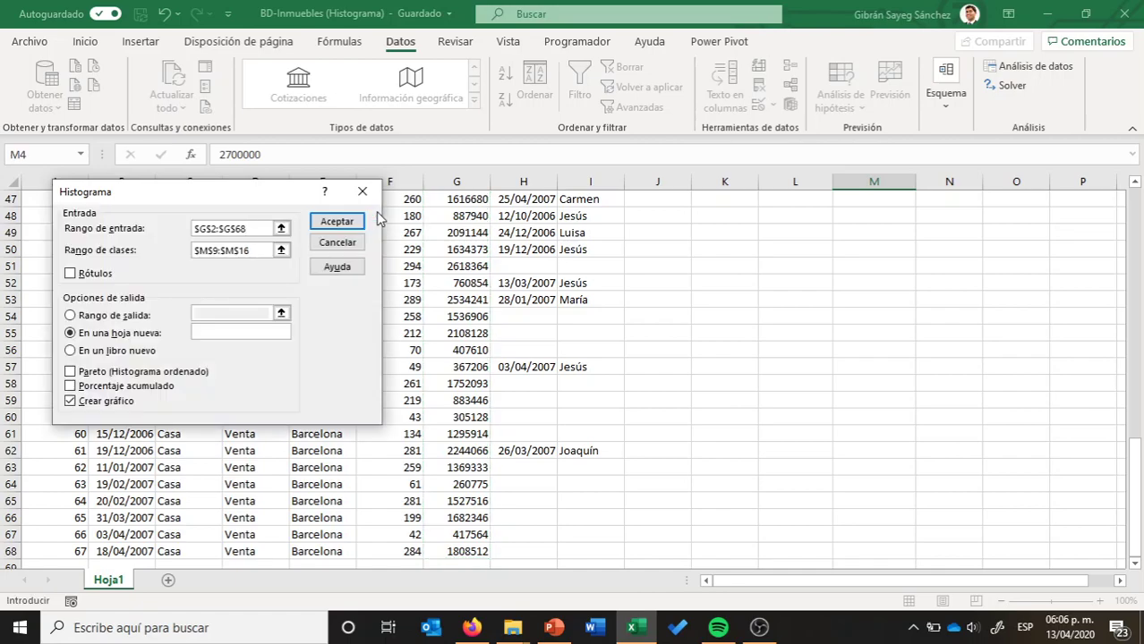
Step: Use Lim Sup M10:M17 as class range, check Crear gráfico, and output to a new sheet
click(281, 252)
scroll(281, 249, up, 13)
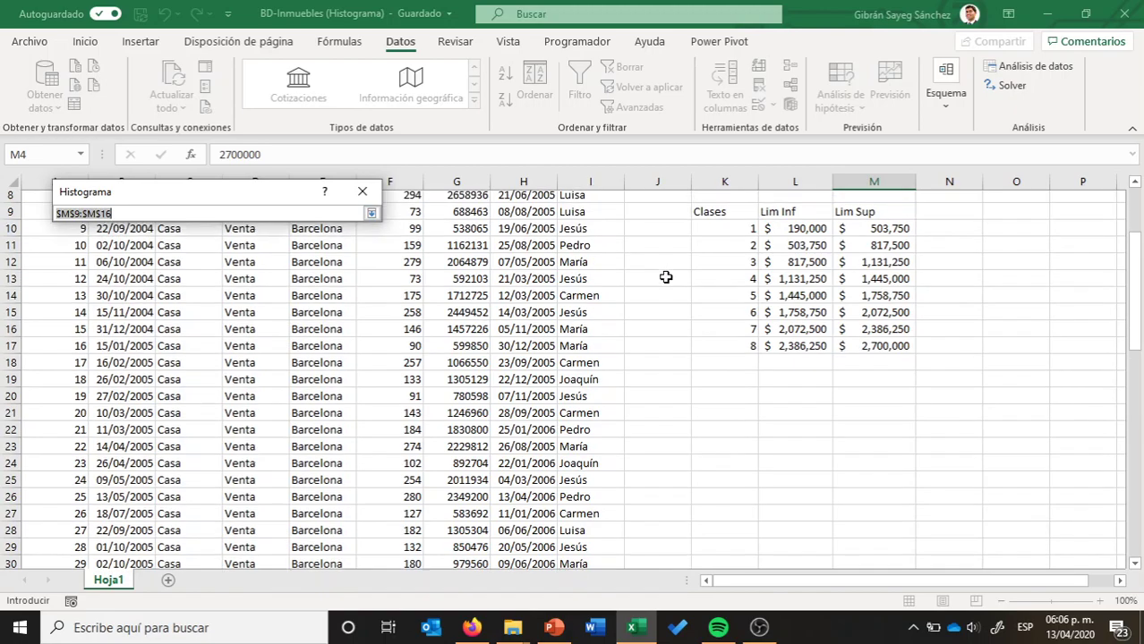
scroll(666, 278, up, 2)
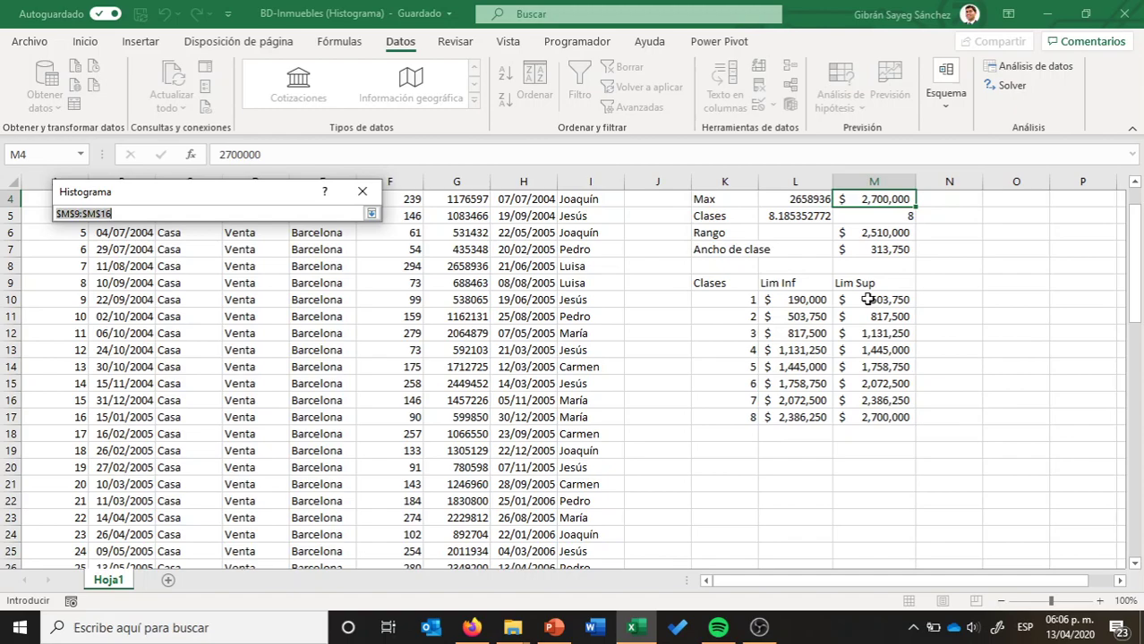
drag(867, 300, 883, 416)
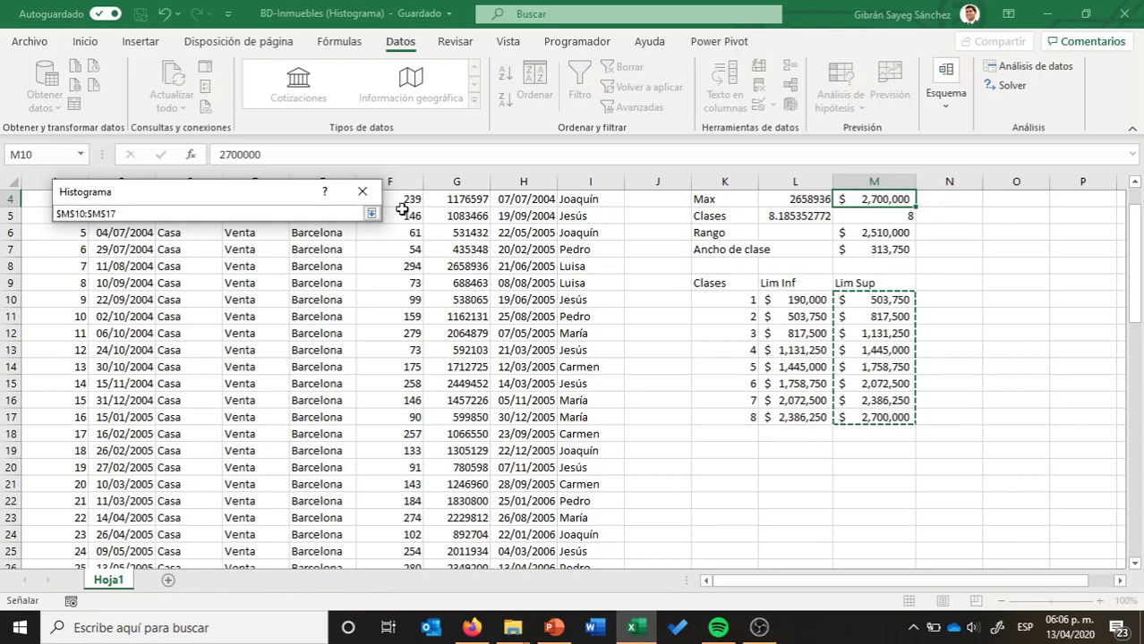
click(370, 215)
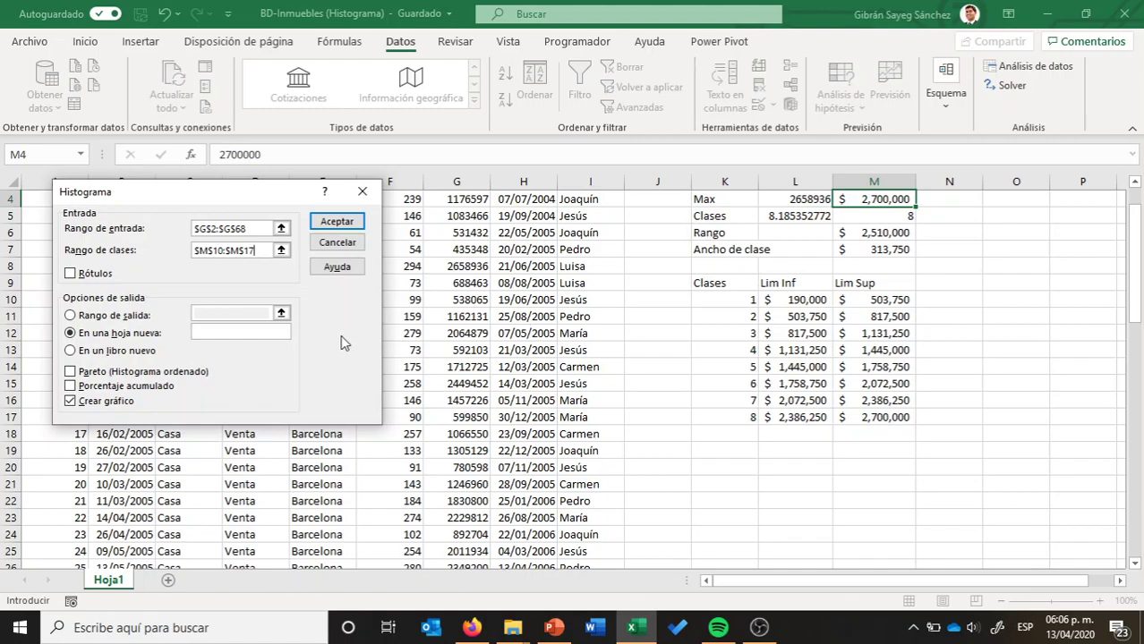
click(72, 405)
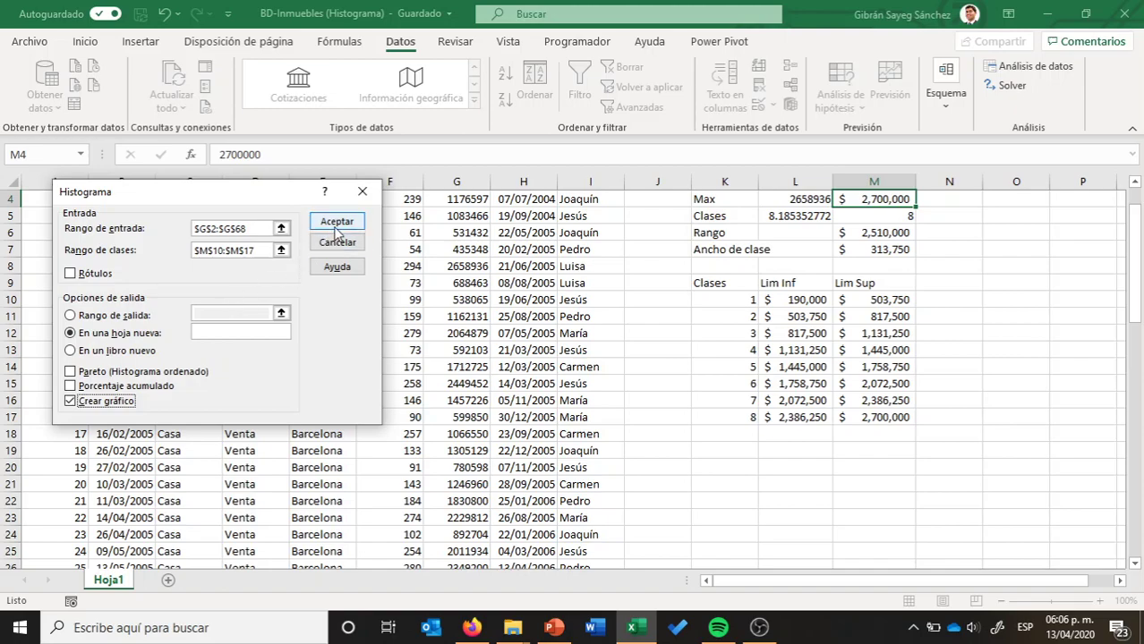
click(336, 226)
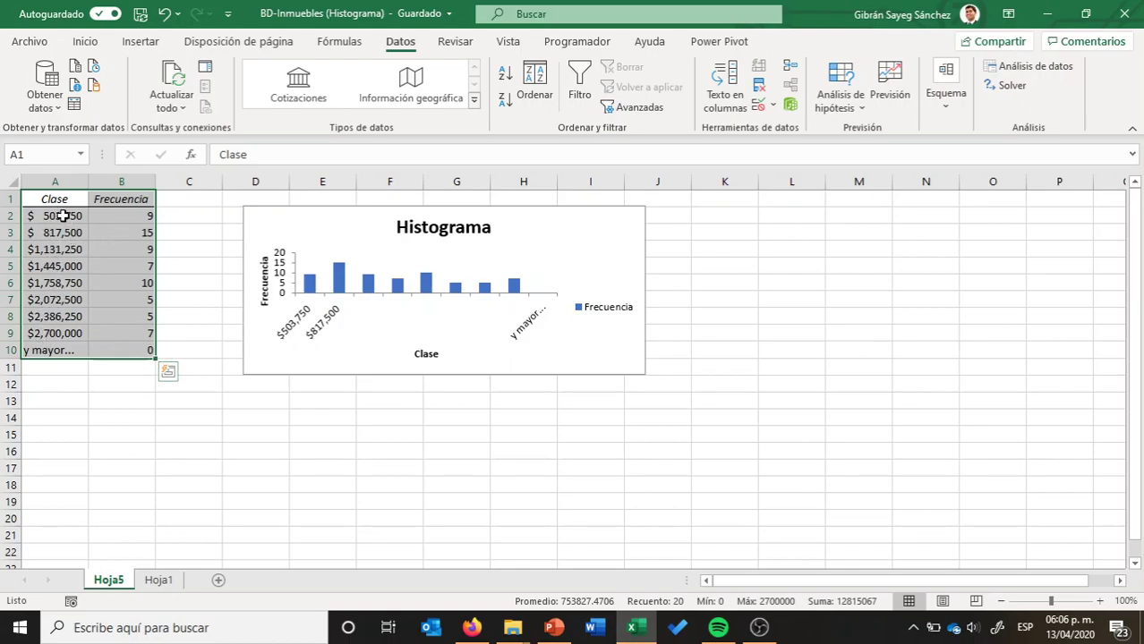
click(57, 351)
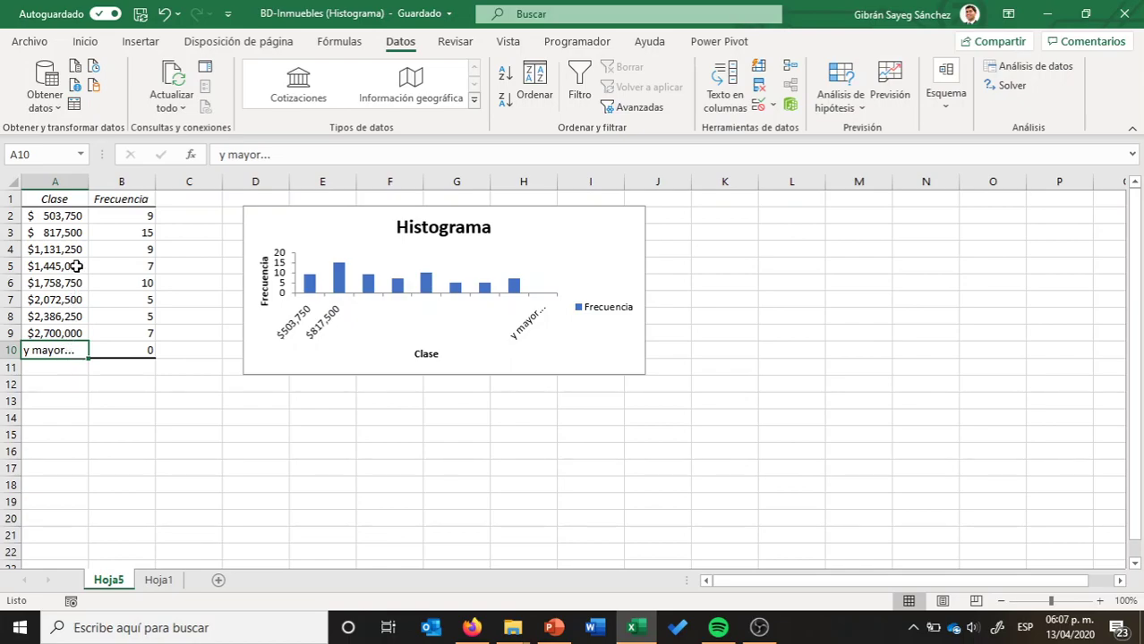
click(69, 219)
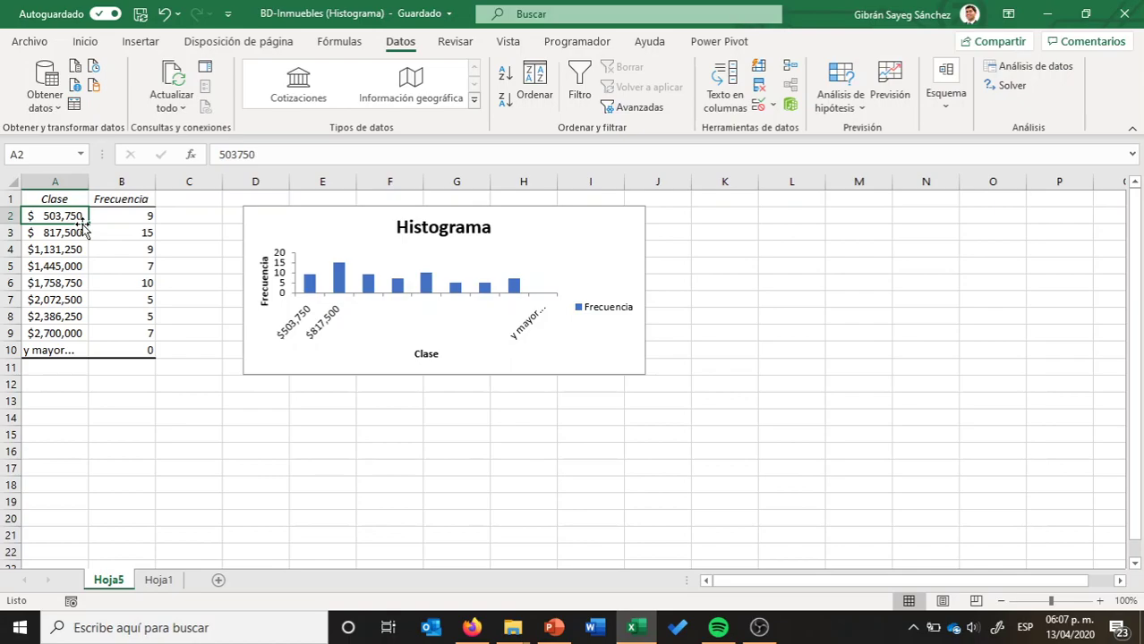
click(66, 232)
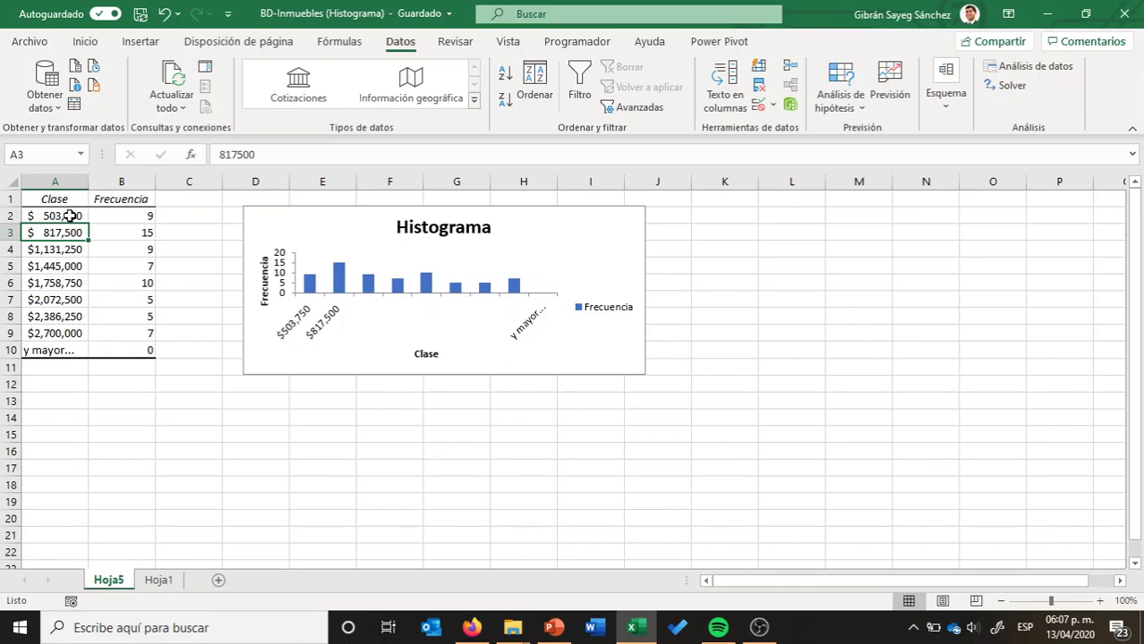
click(65, 350)
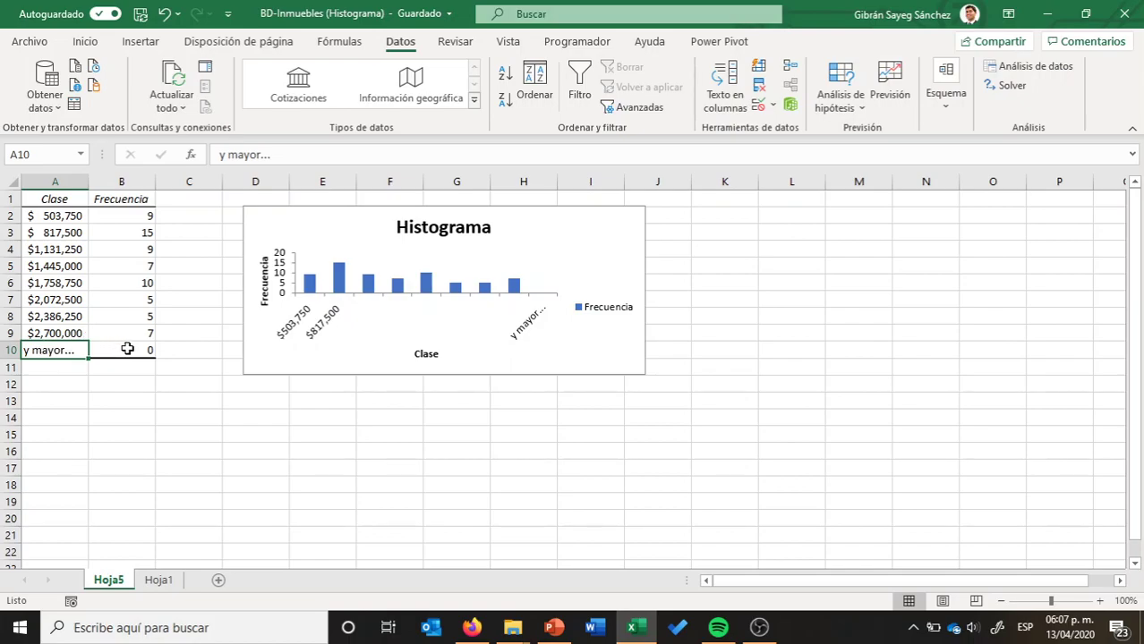
click(127, 349)
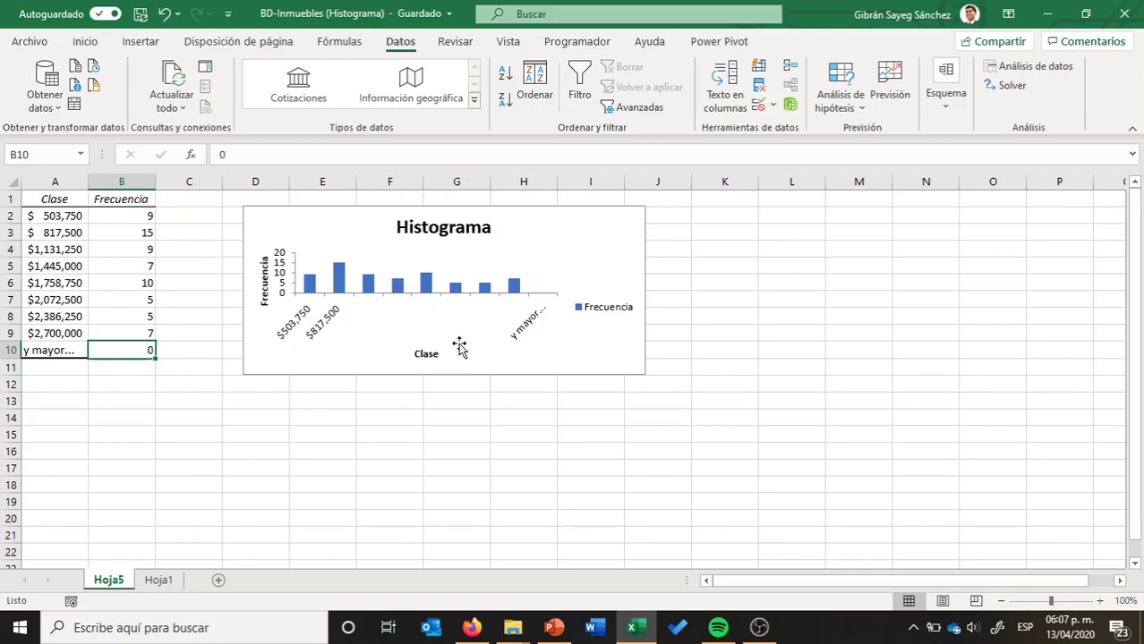
click(614, 363)
Step: Stretch the chart down to about row 20 and open Frecuencia's Dar formato a serie de datos
drag(444, 376, 444, 512)
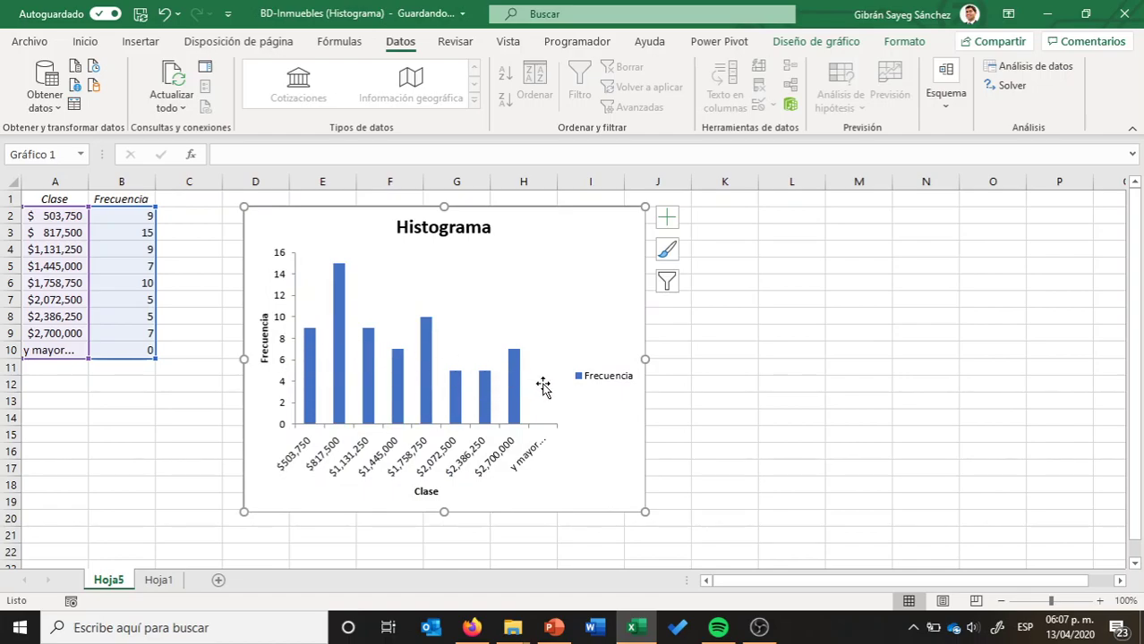
click(427, 363)
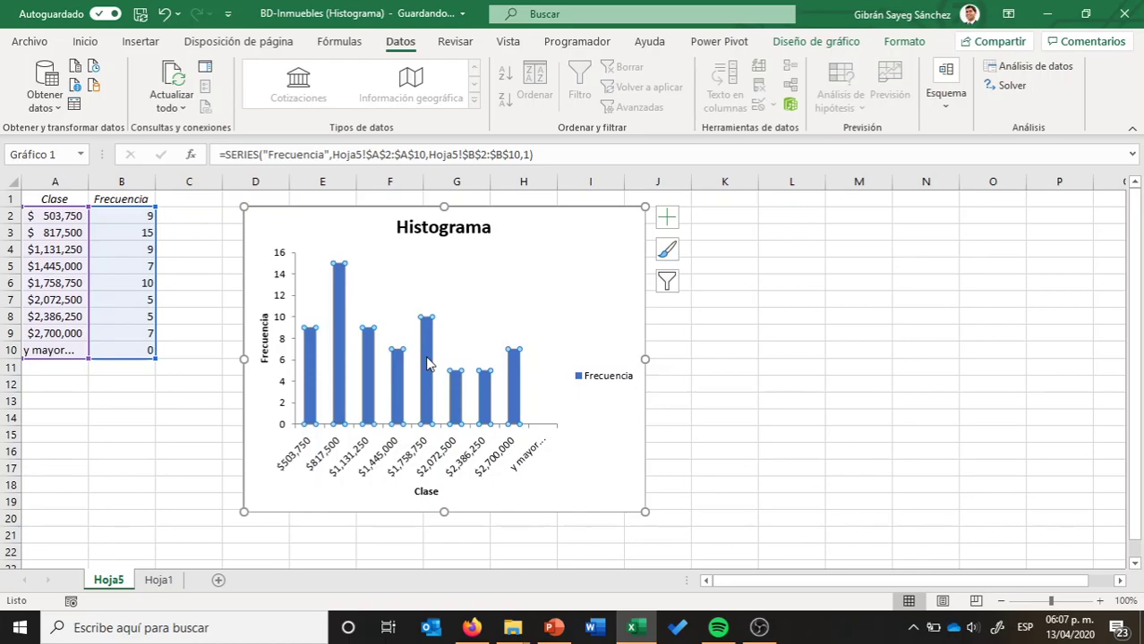
right_click(427, 363)
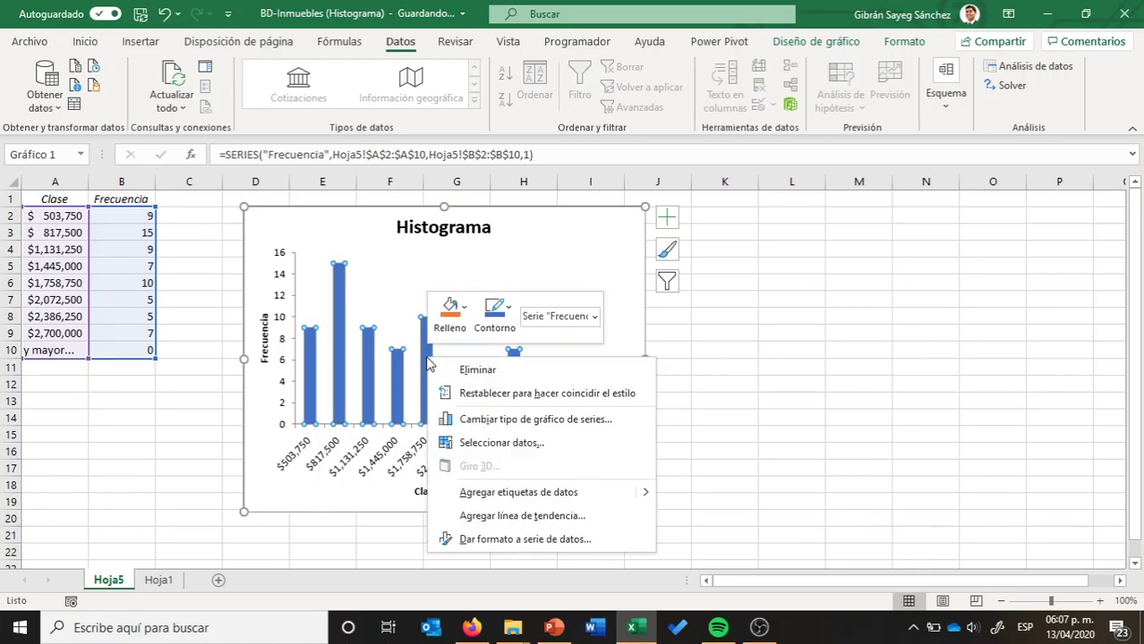
click(516, 539)
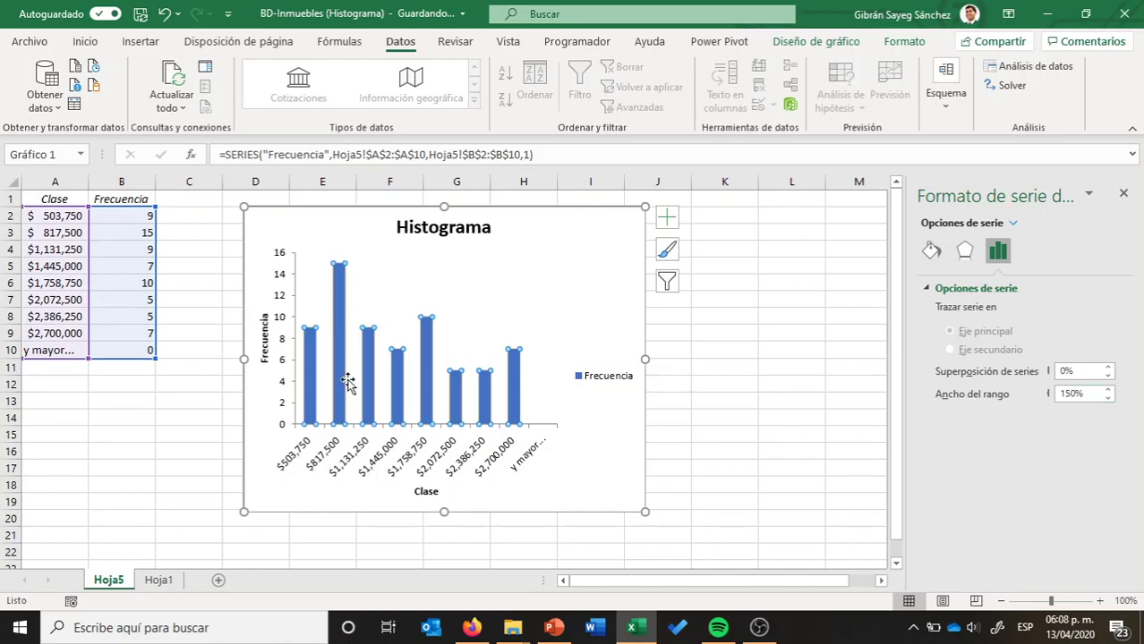
Step: Change the Histograma series Ancho del rango from 150% to 0% so the bars touch
drag(1095, 393, 1045, 403)
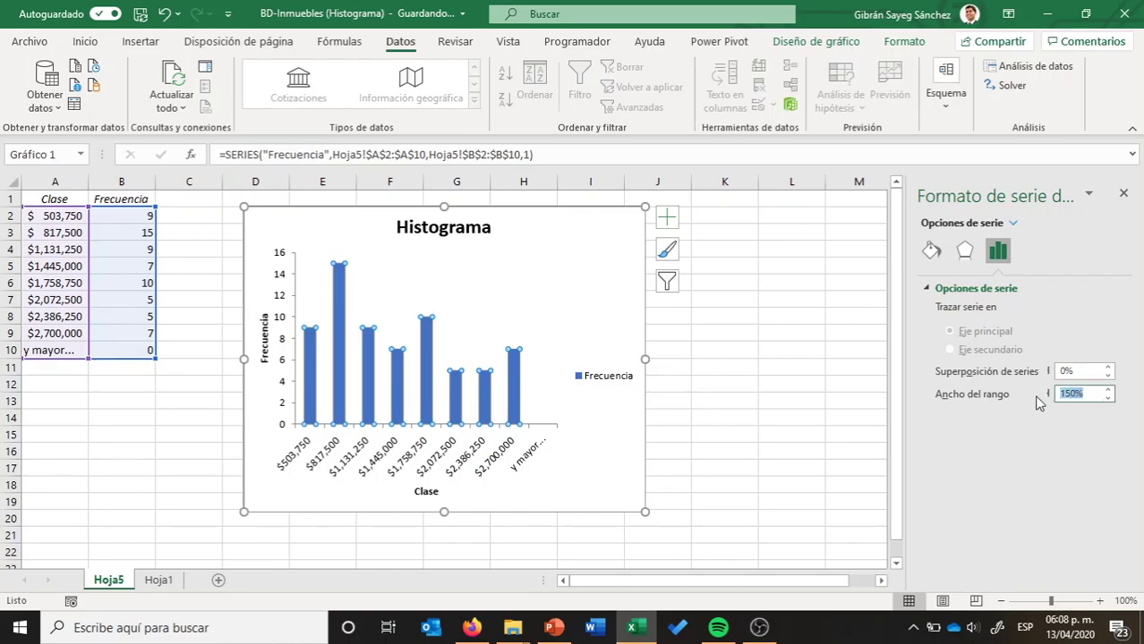
text(0)
key(Return)
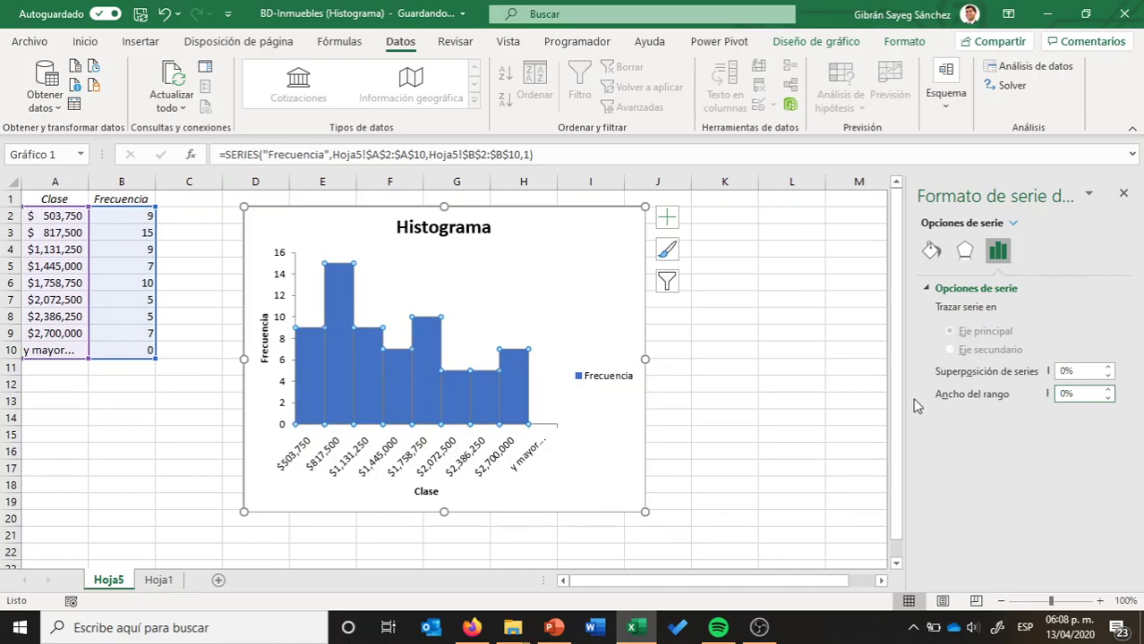